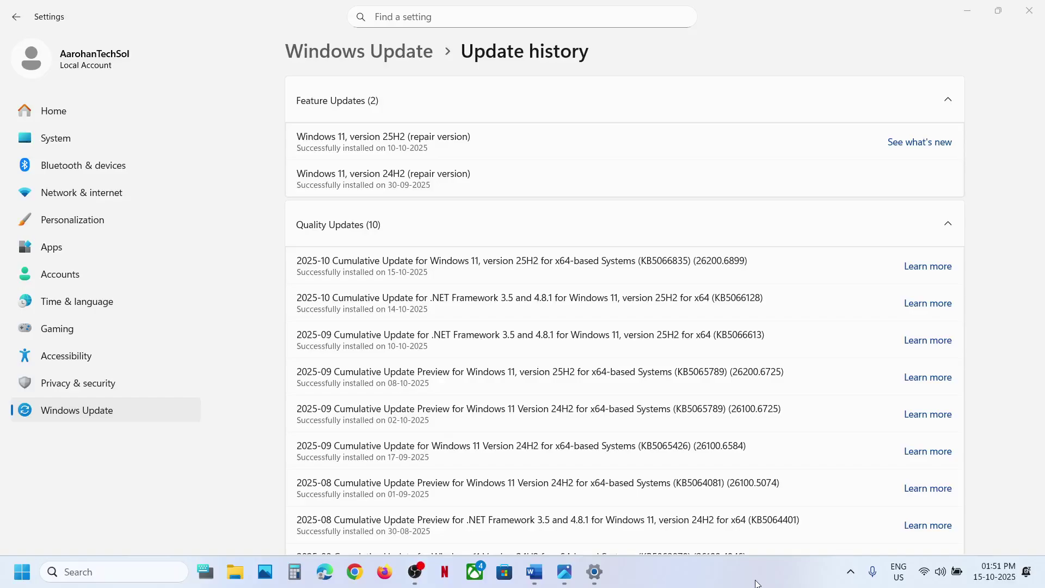
- Highlight KB5066835, the .NET update's KB number and error code 0x800f0983 in the notes
double_click(655, 260)
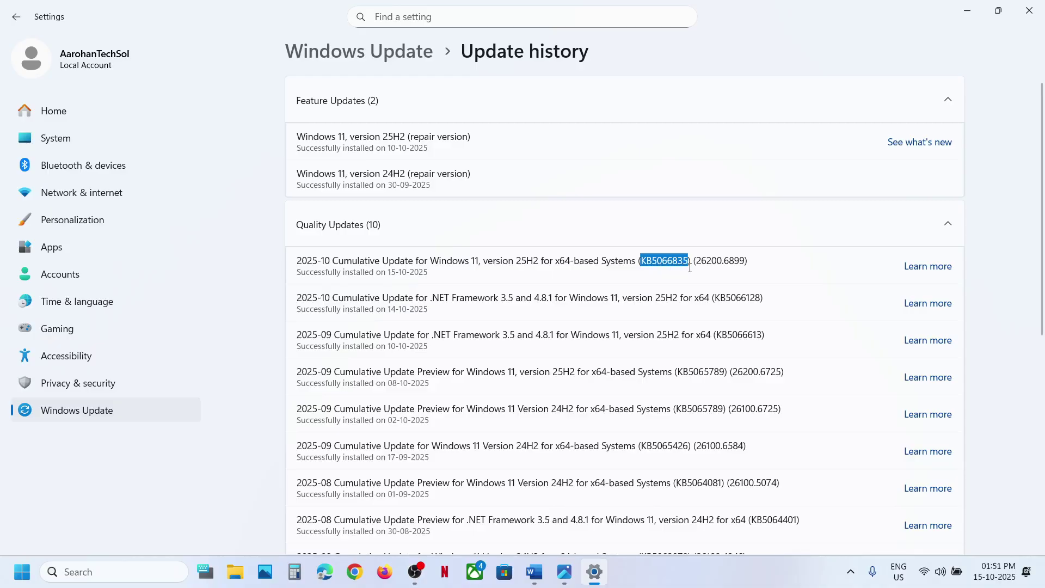
drag(719, 296, 759, 303)
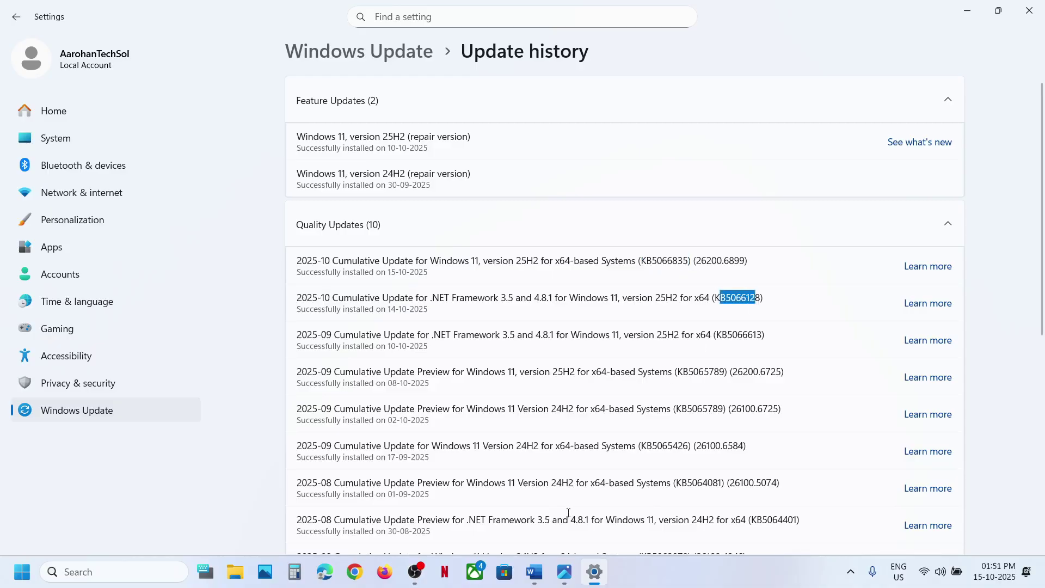
click(537, 580)
drag(411, 300, 587, 304)
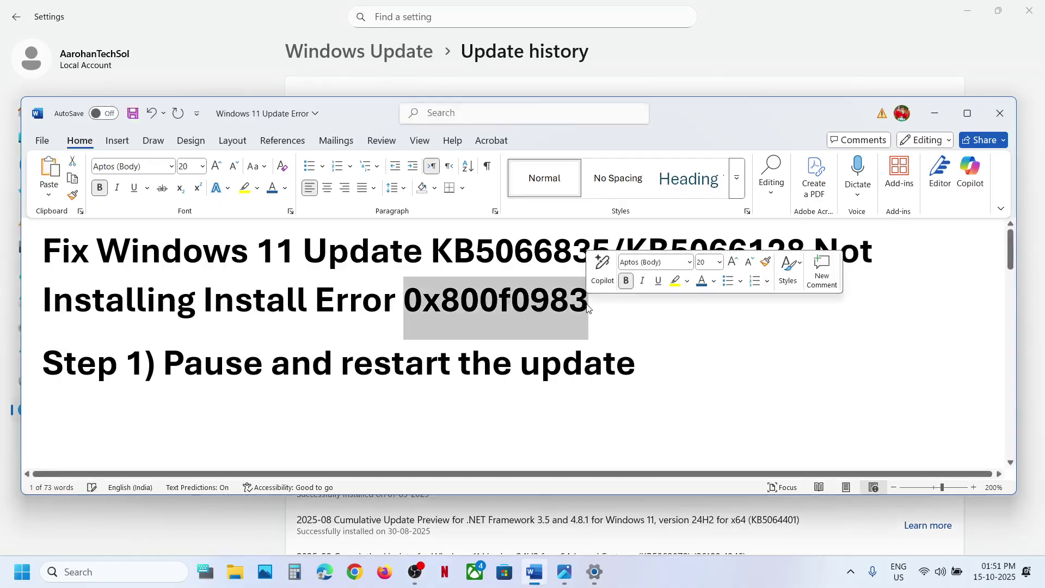
drag(165, 364, 458, 365)
key(super+c)
click(233, 536)
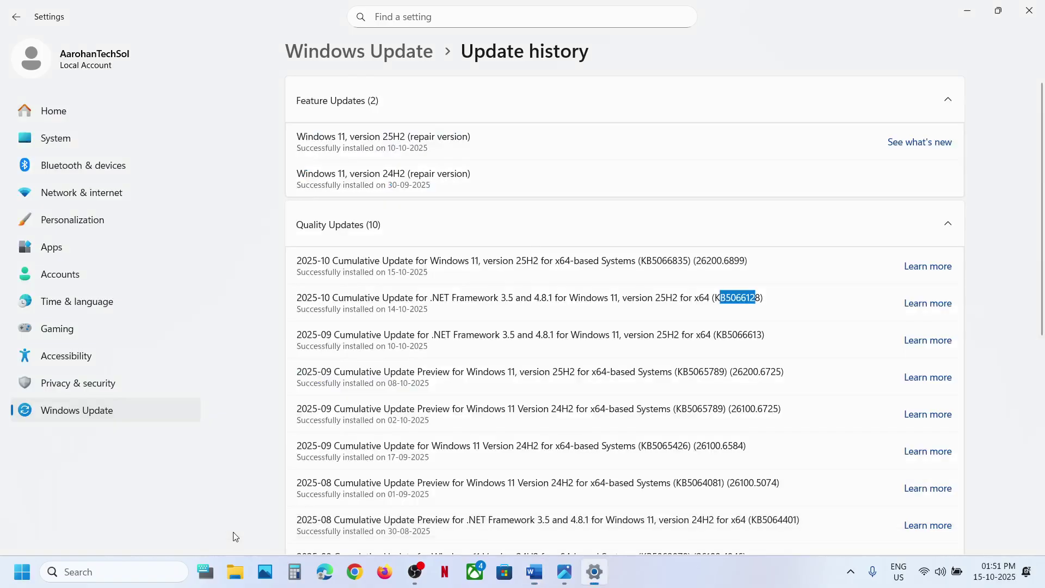
- Pause Windows updates for 1 week, then resume them, and scroll the notes onward
click(120, 410)
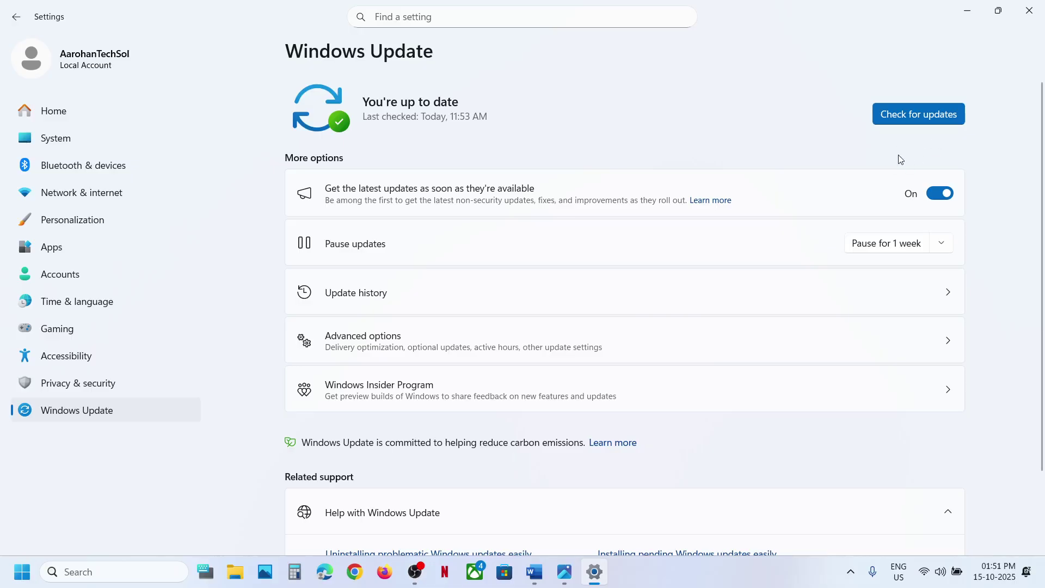
click(880, 245)
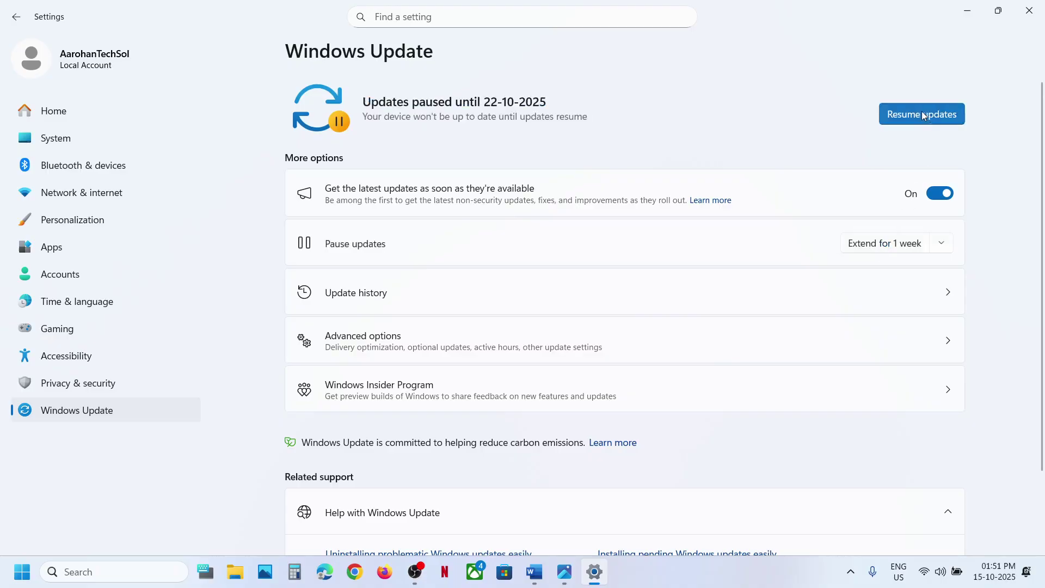
click(920, 114)
mouse_move(544, 566)
click(531, 536)
scroll(372, 358, down, 3)
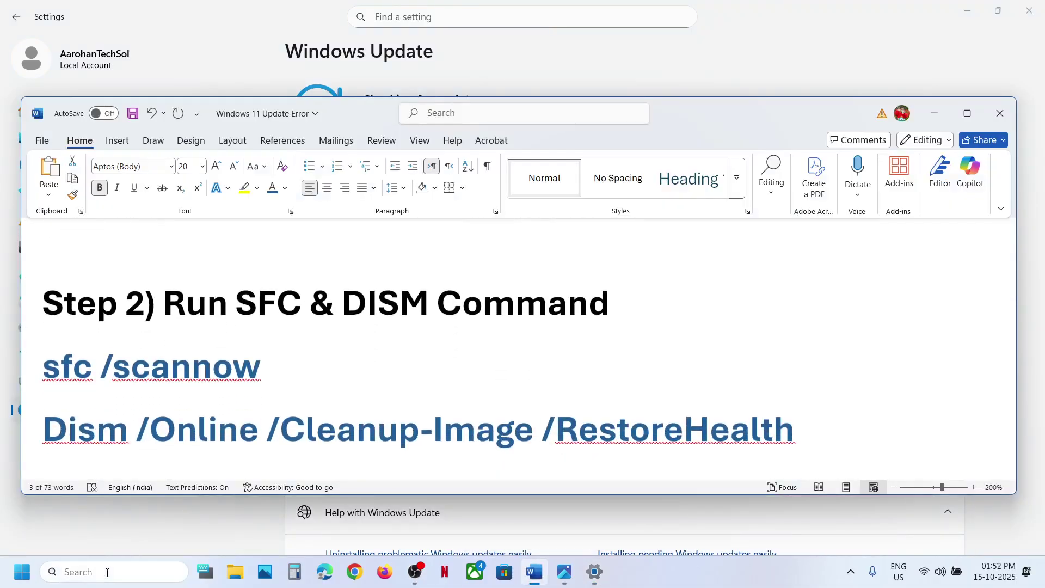
- Search 'cmd' and run Command Prompt as administrator, accepting the UAC prompt
click(107, 572)
text(cmd)
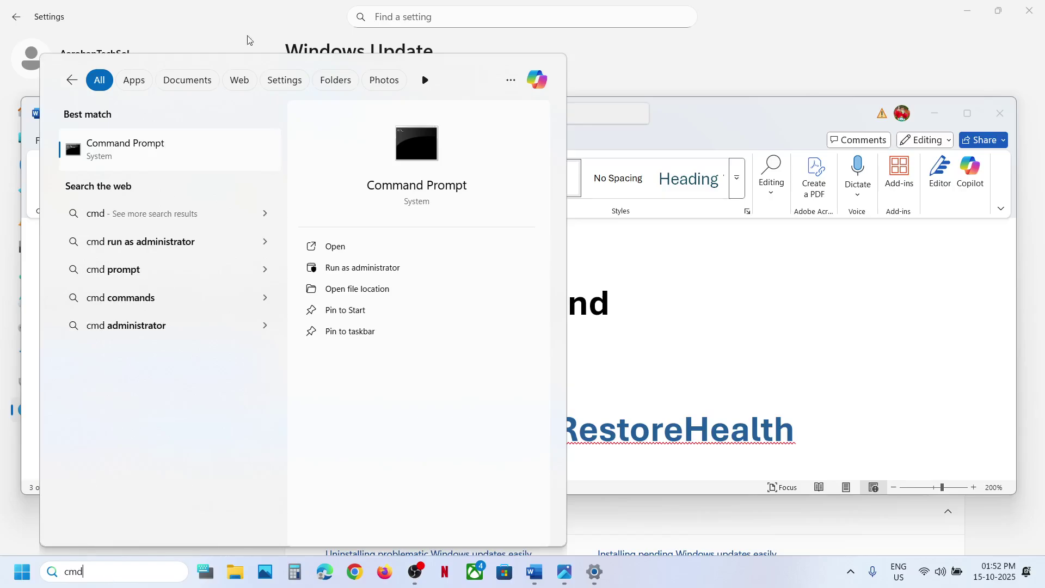
right_click(162, 141)
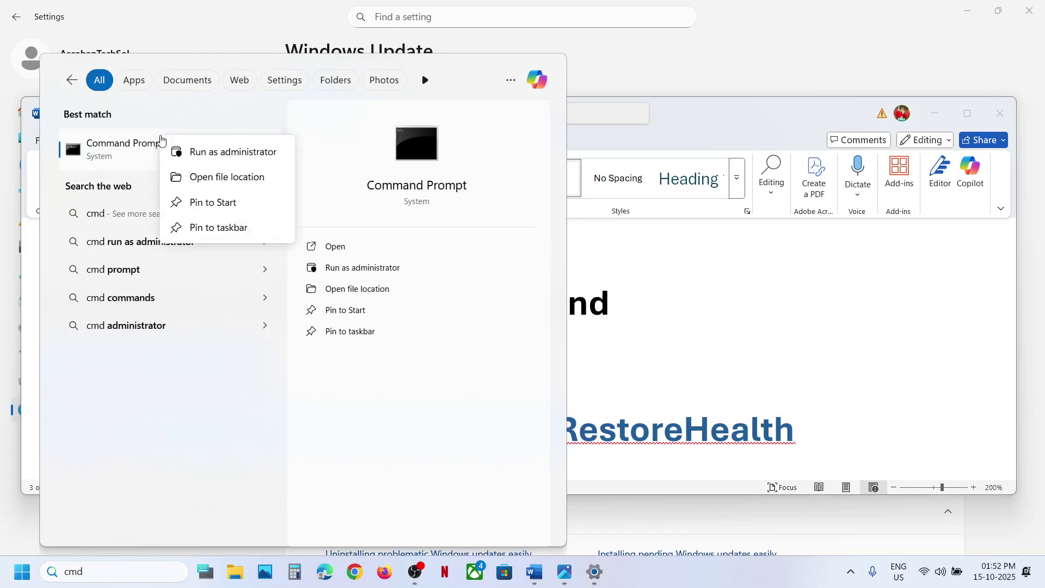
click(239, 155)
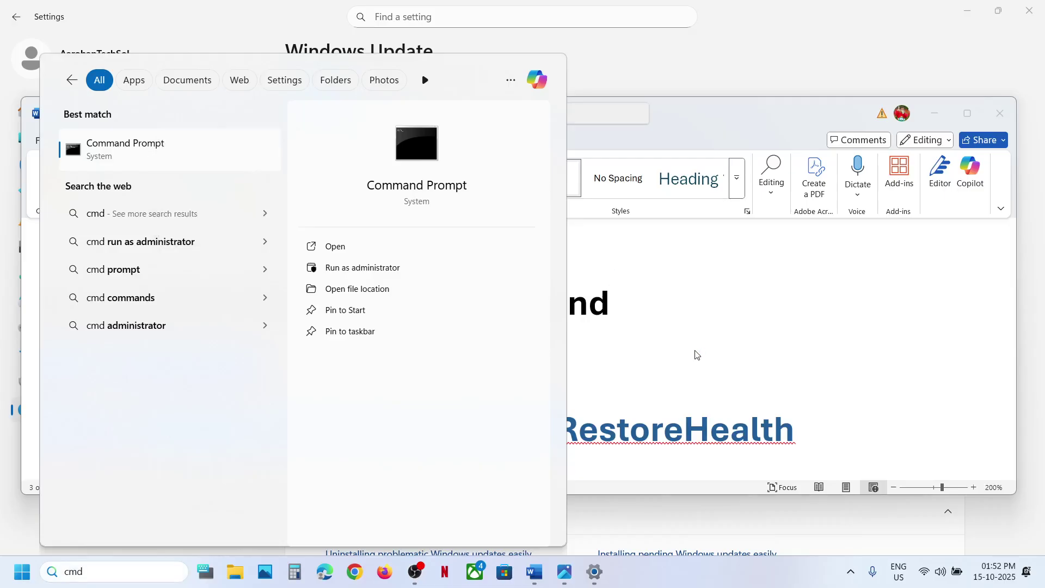
click(492, 394)
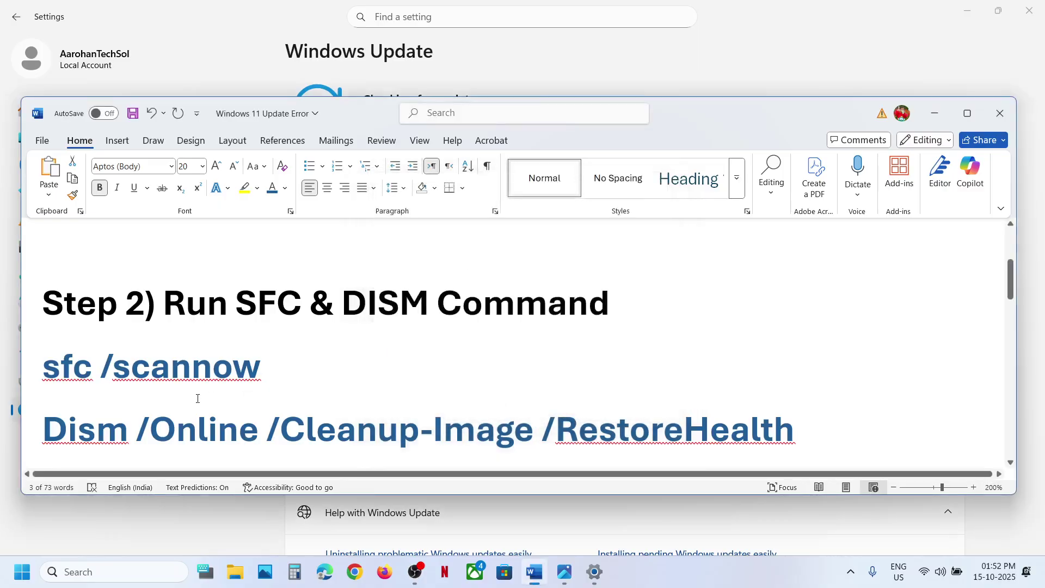
- Select the sfc /scannow command line in the Word notes
click(158, 408)
double_click(178, 374)
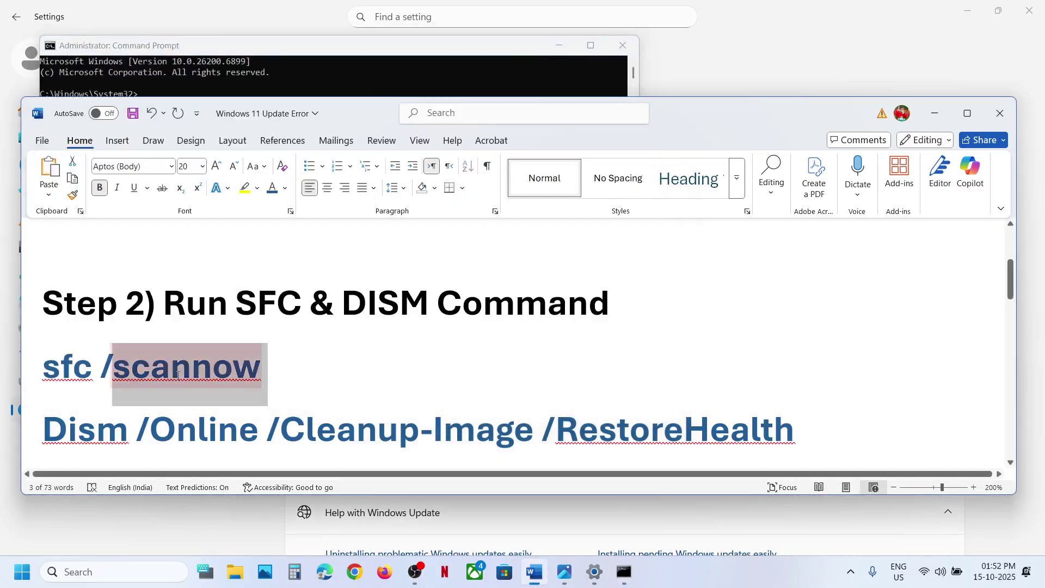
triple_click(178, 375)
key(alt+Tab)
- Try pasting the copied command into the administrator Command Prompt
click(350, 192)
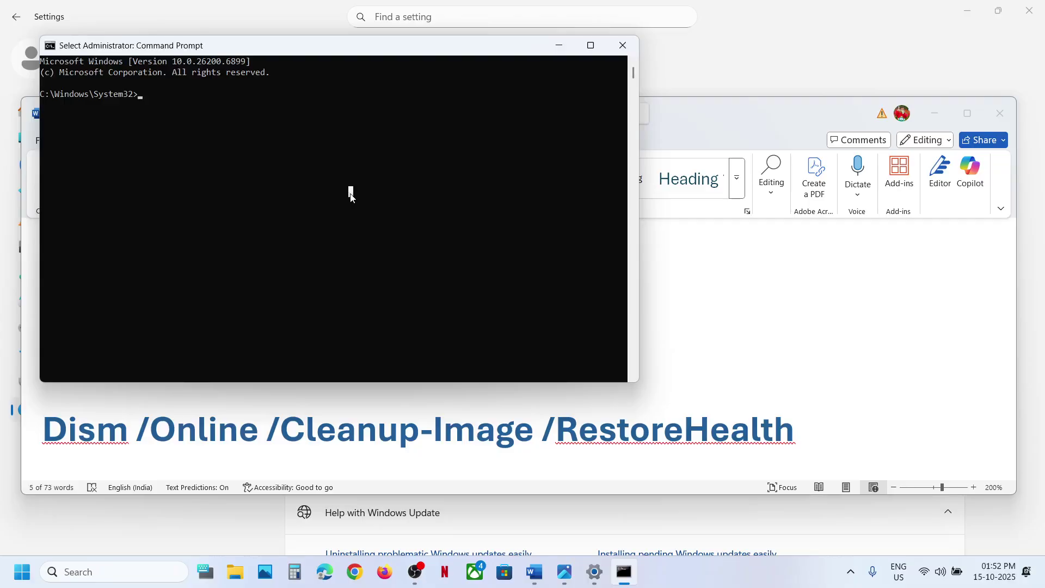
right_click(350, 194)
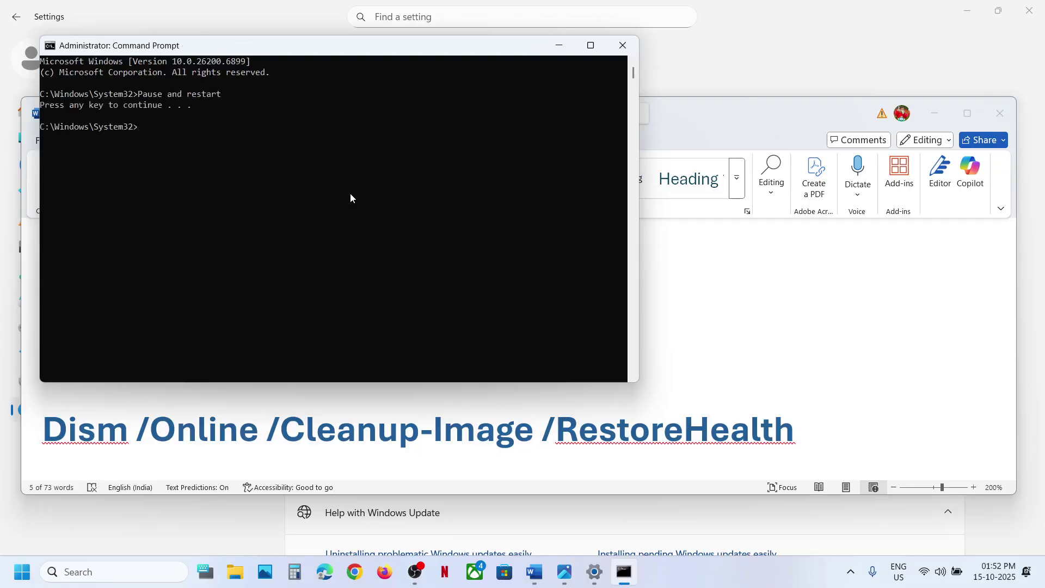
key(alt+Tab)
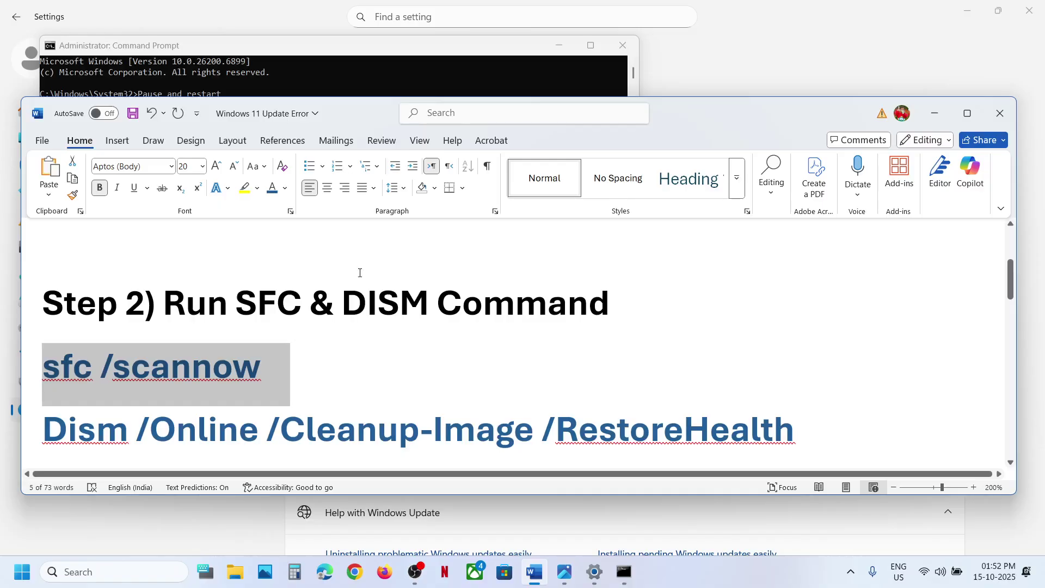
key(alt+Tab)
right_click(292, 218)
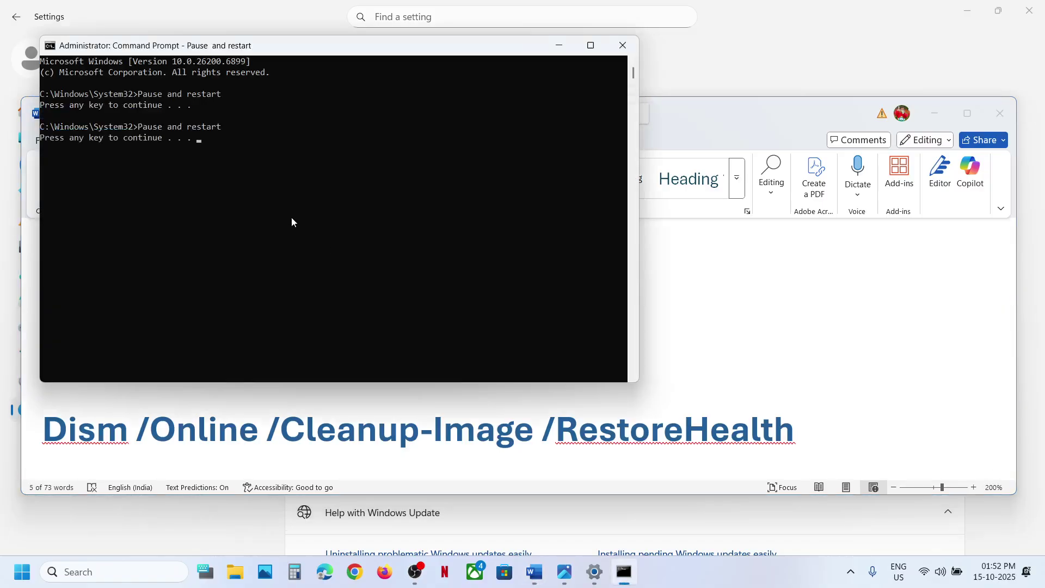
key(alt+Tab)
- Copy sfc /scannow from the notes, paste it into Command Prompt and run it
click(313, 369)
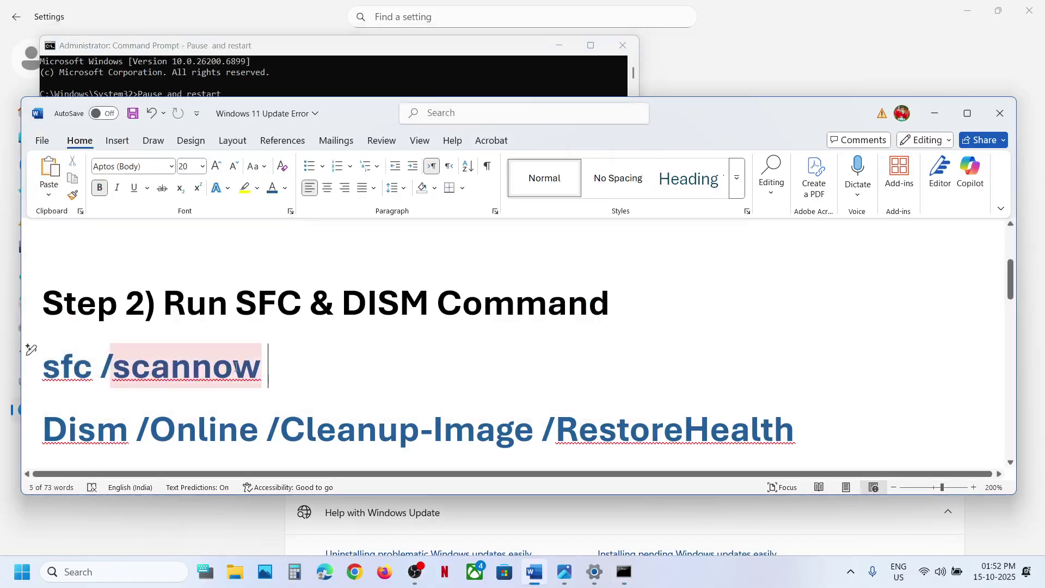
triple_click(176, 368)
right_click(175, 369)
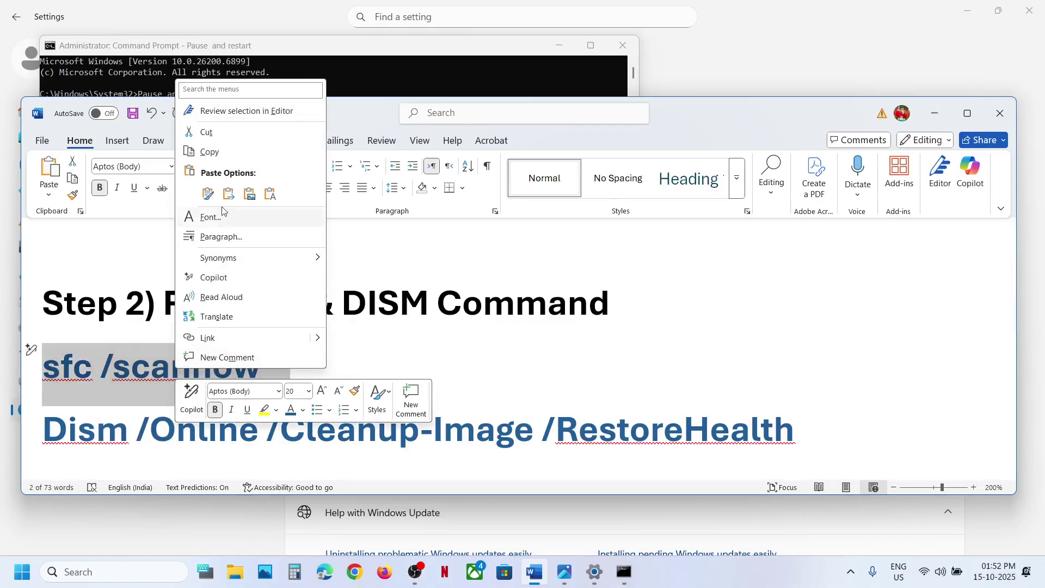
click(209, 152)
click(295, 81)
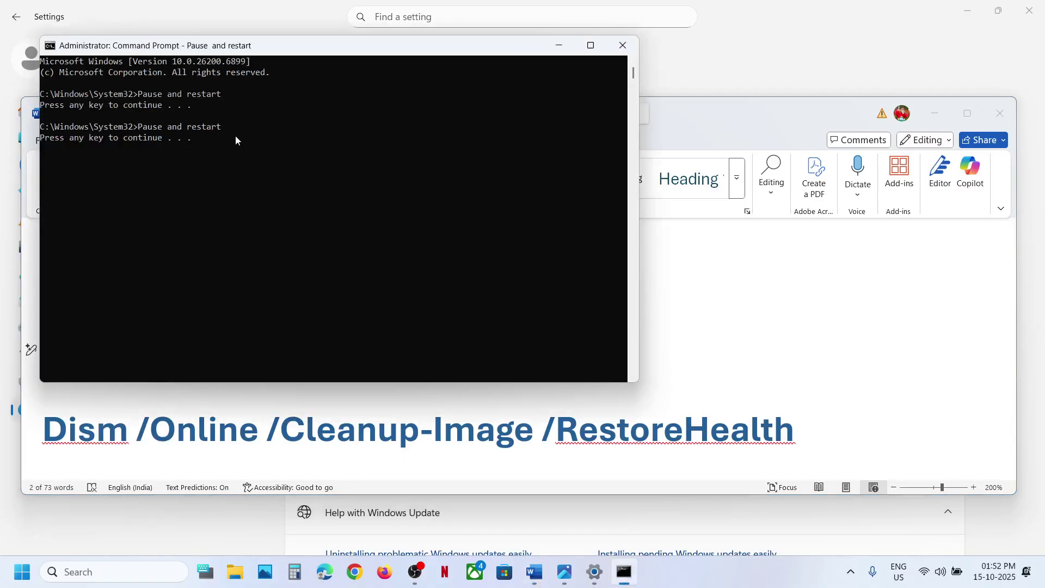
key(Return)
key(ctrl+v)
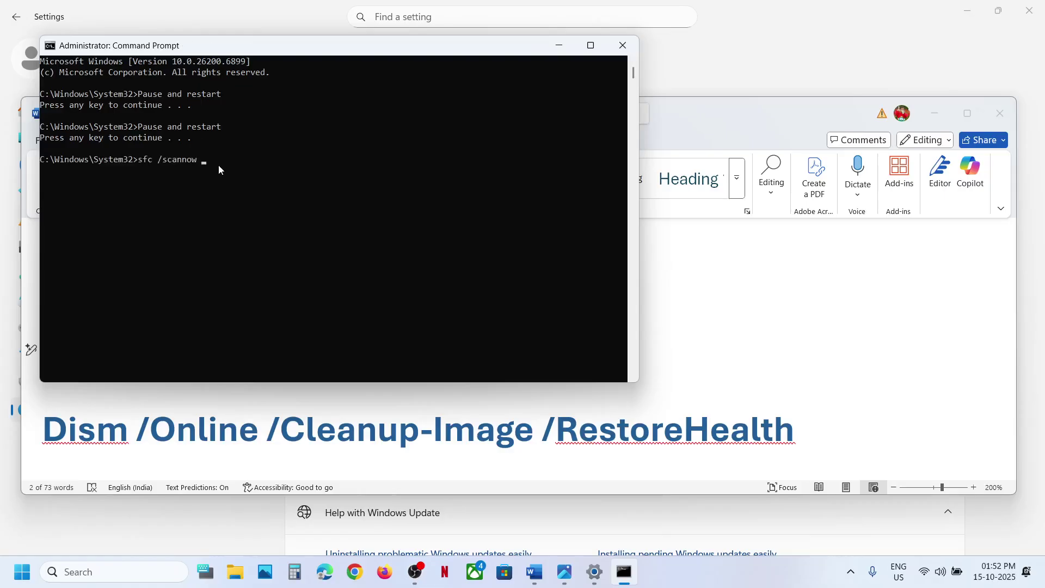
key(Return)
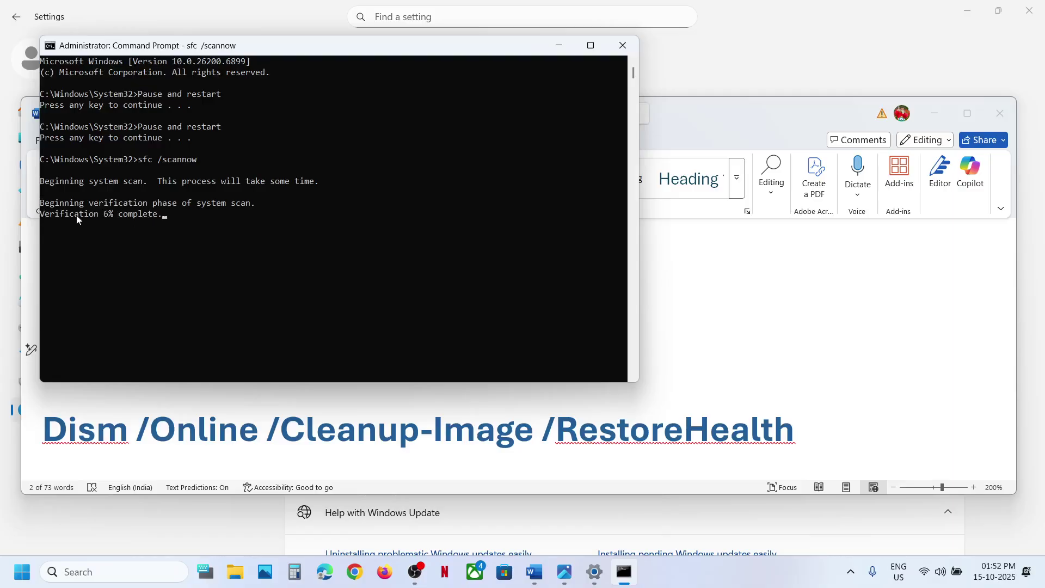
- Select the DISM command line in the notes while checking the scan's progress
click(303, 426)
triple_click(303, 427)
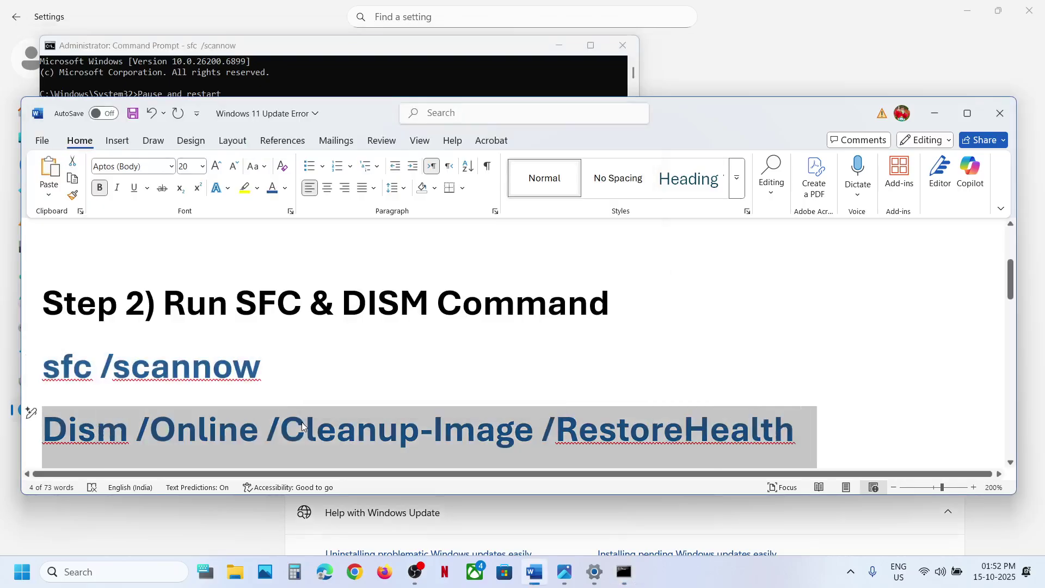
key(alt+Tab)
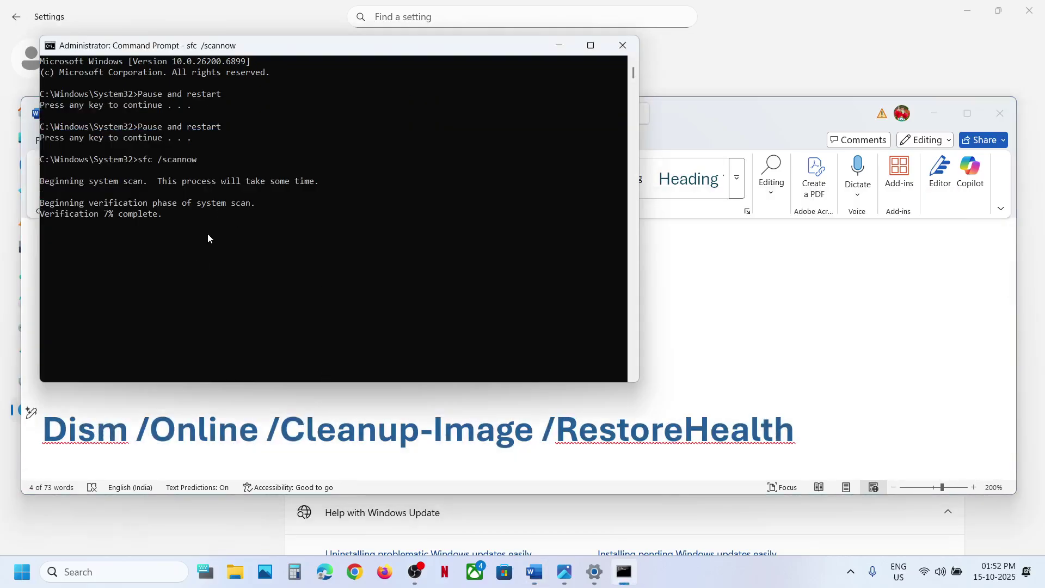
key(alt+Tab)
key(alt+Tab)
- Open the Start menu's power options, close them, and scroll the notes to Step 3
key(super)
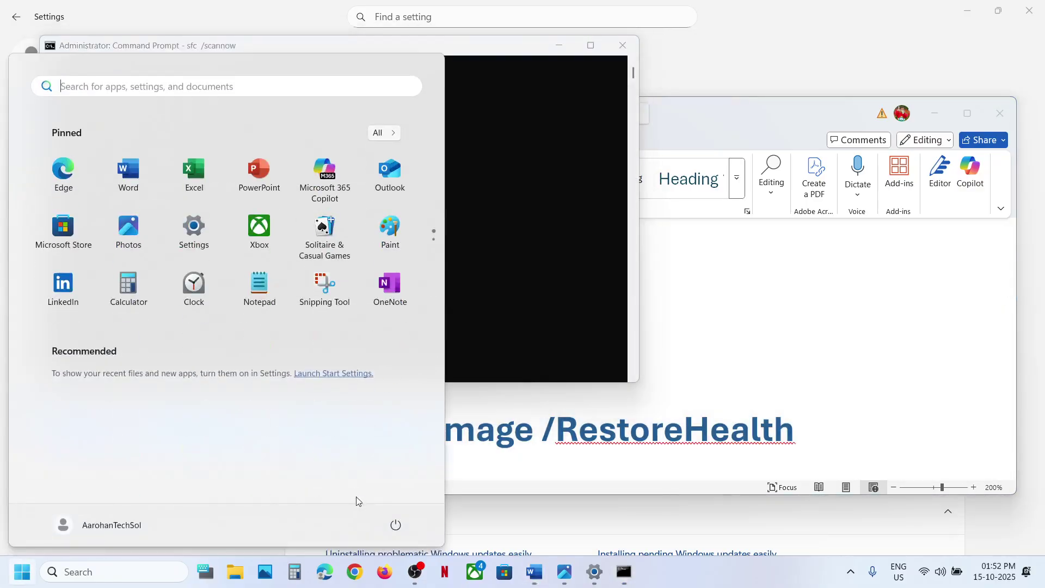
click(396, 525)
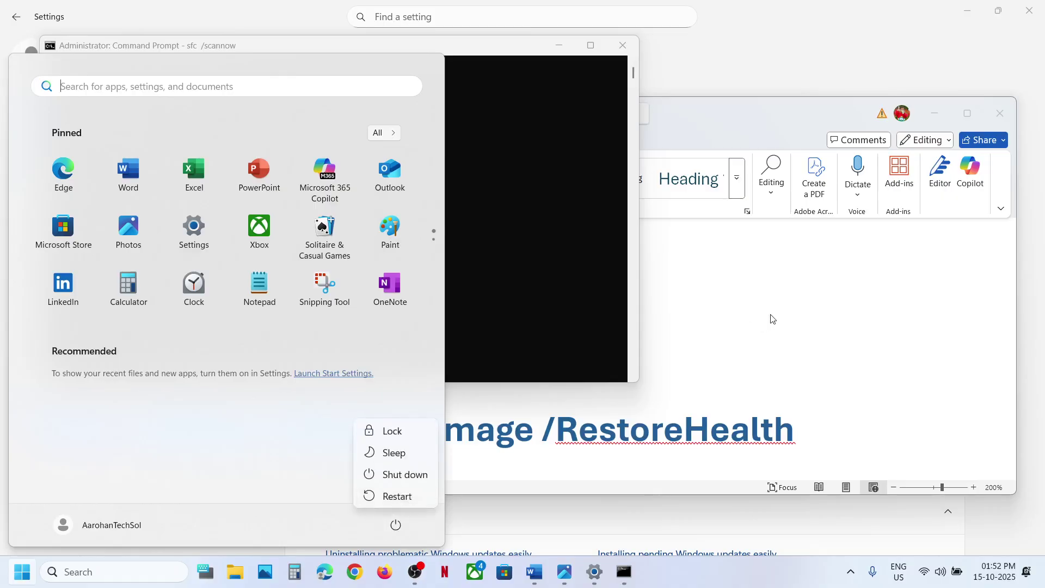
click(770, 317)
scroll(486, 373, down, 5)
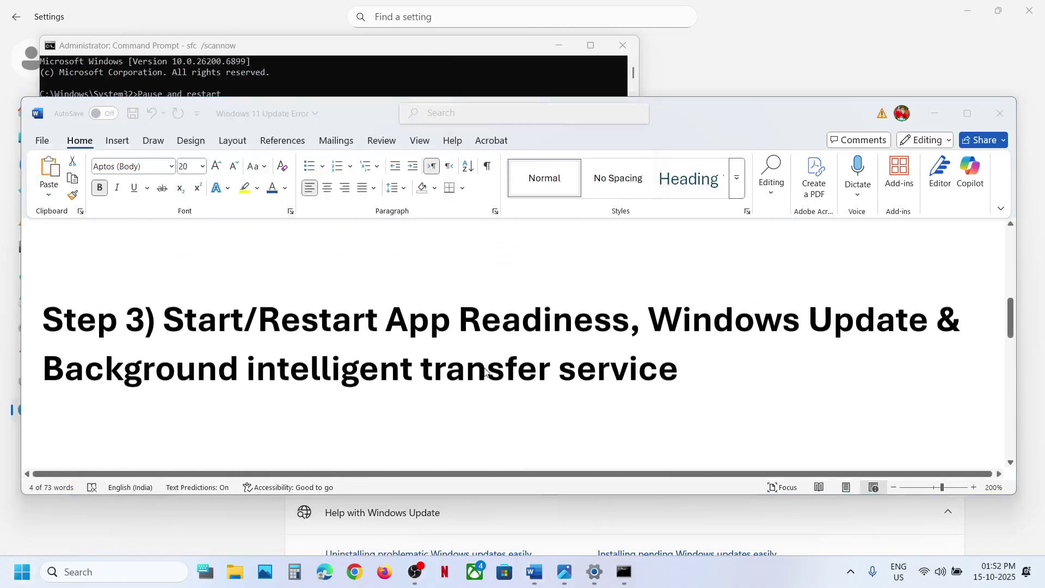
- Search 'services' from the taskbar and launch the Services console
click(108, 575)
text(services)
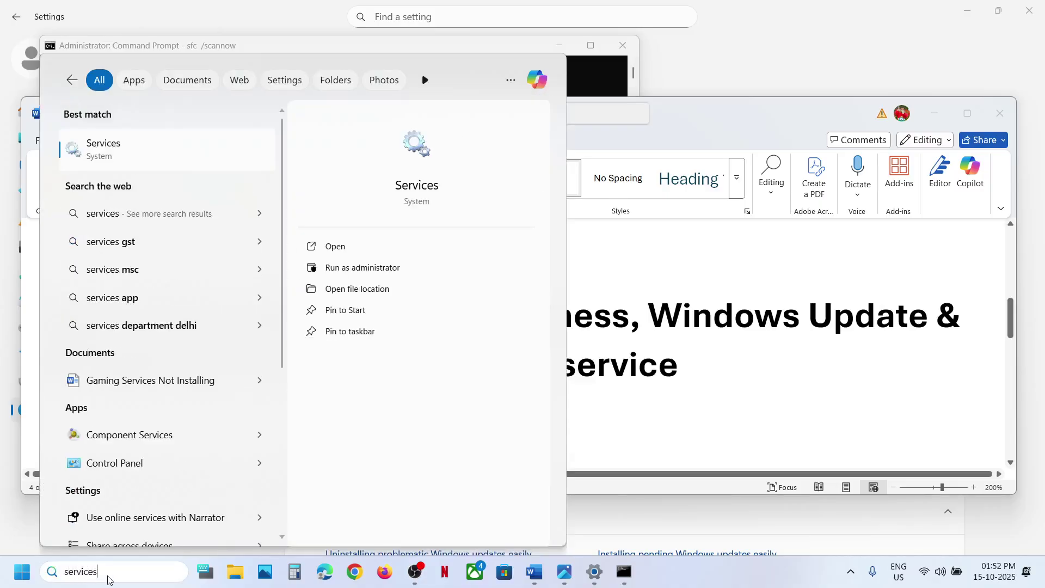
key(Return)
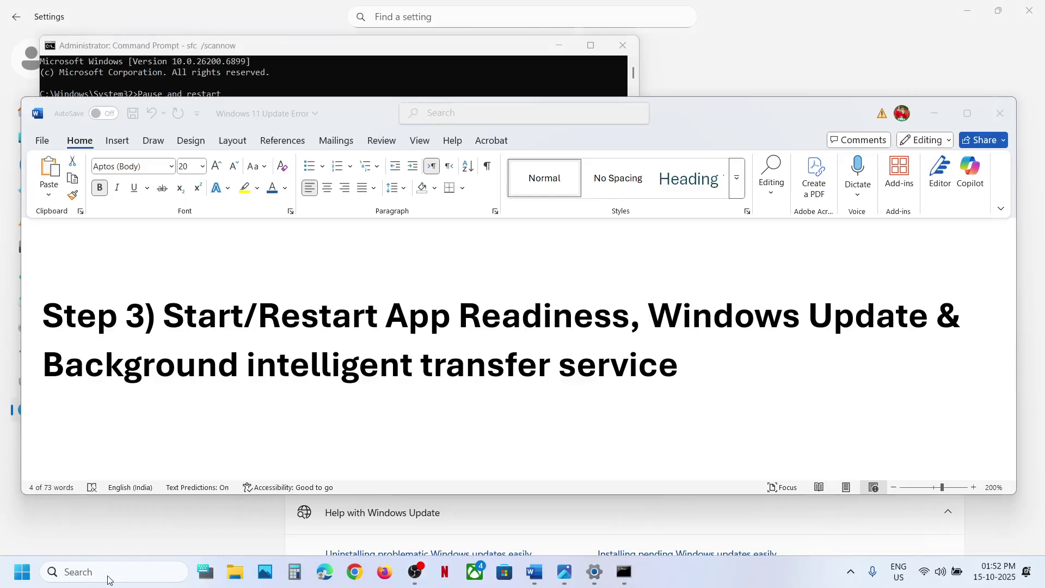
- Set Windows Update's startup type to Automatic and restart the service
key(w)
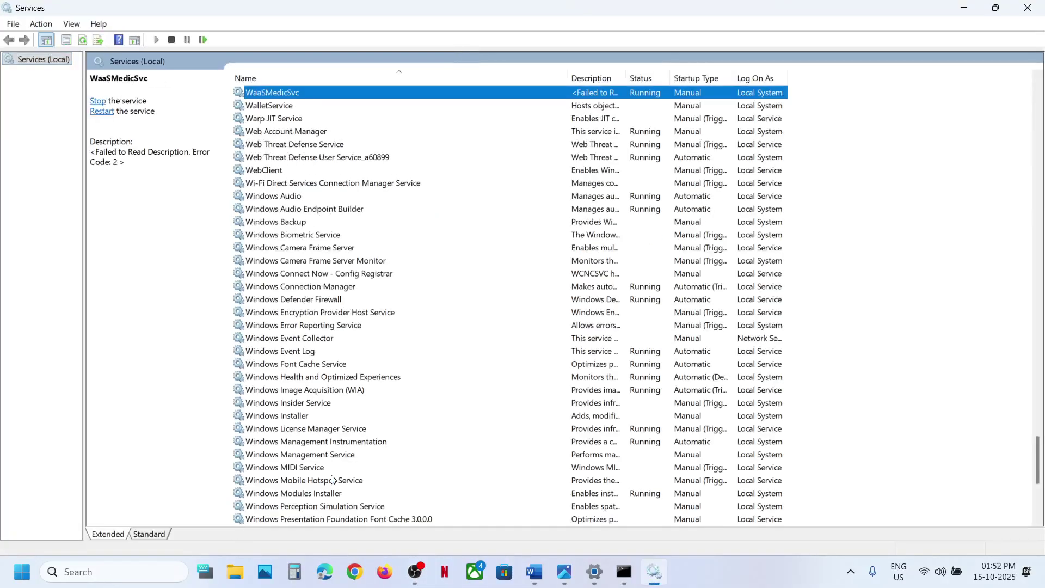
scroll(333, 479, down, 7)
click(306, 339)
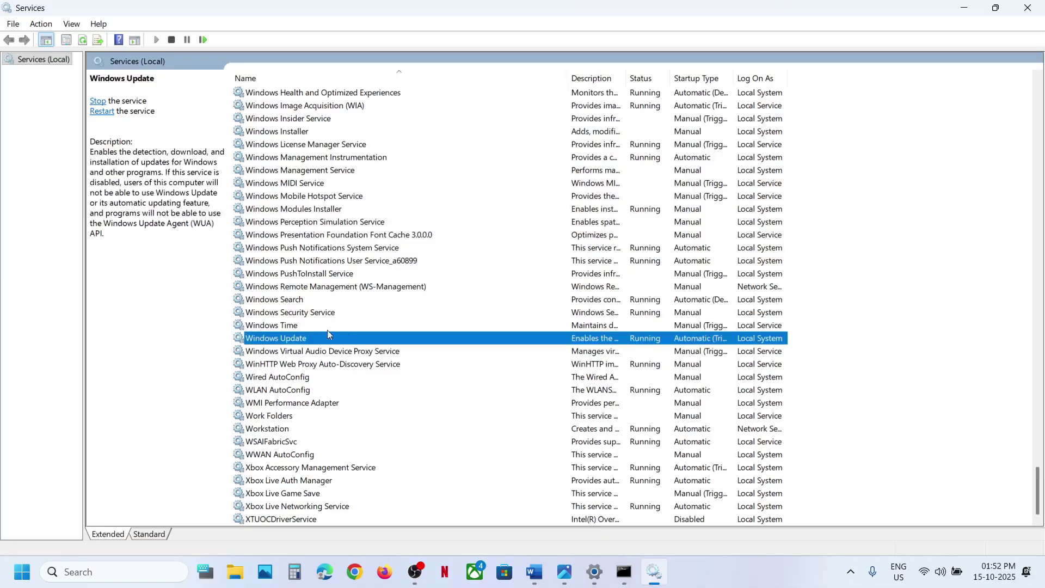
double_click(368, 342)
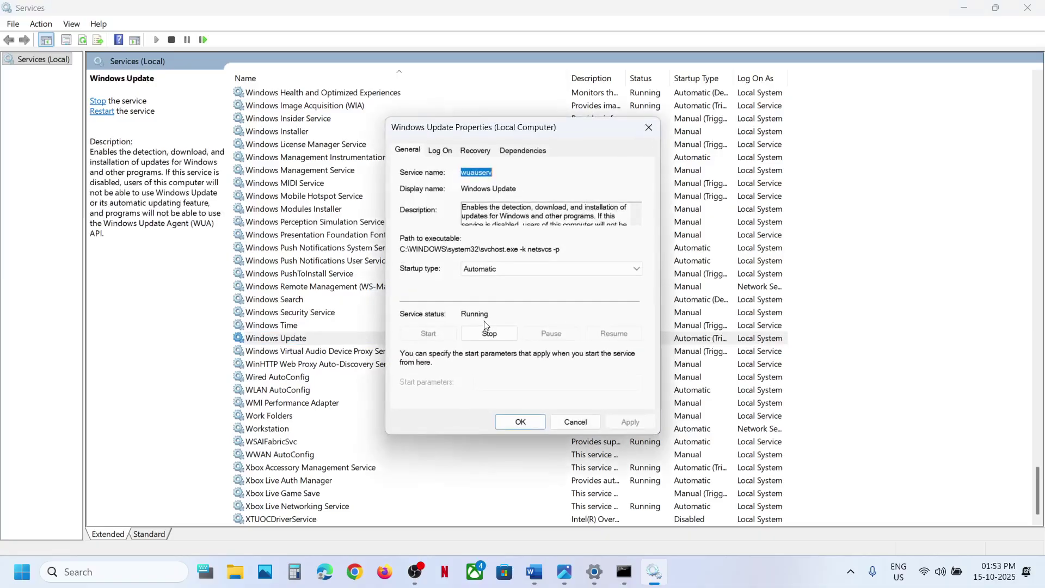
click(506, 268)
click(501, 290)
click(630, 422)
click(520, 421)
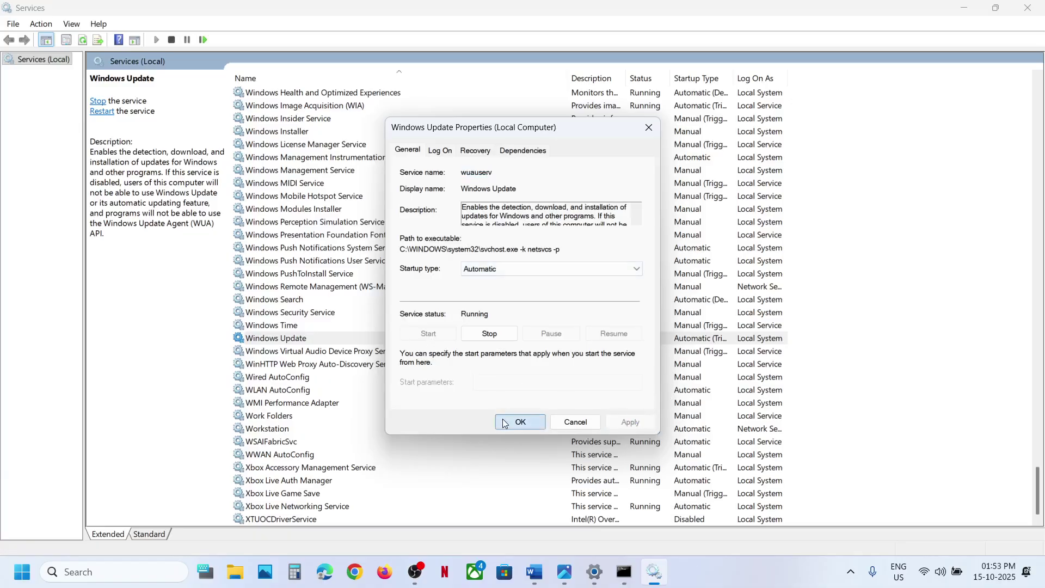
right_click(281, 342)
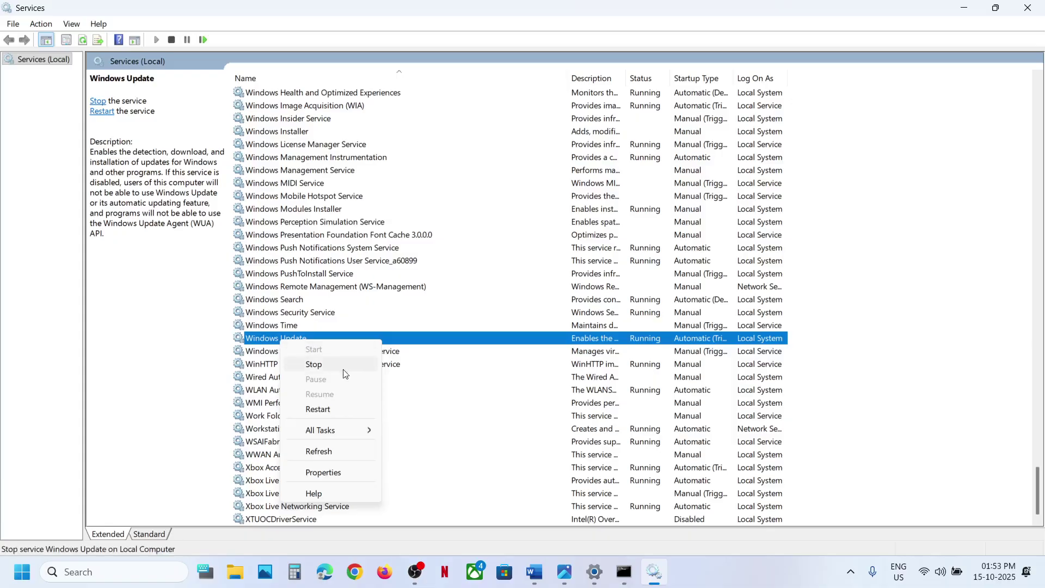
click(320, 410)
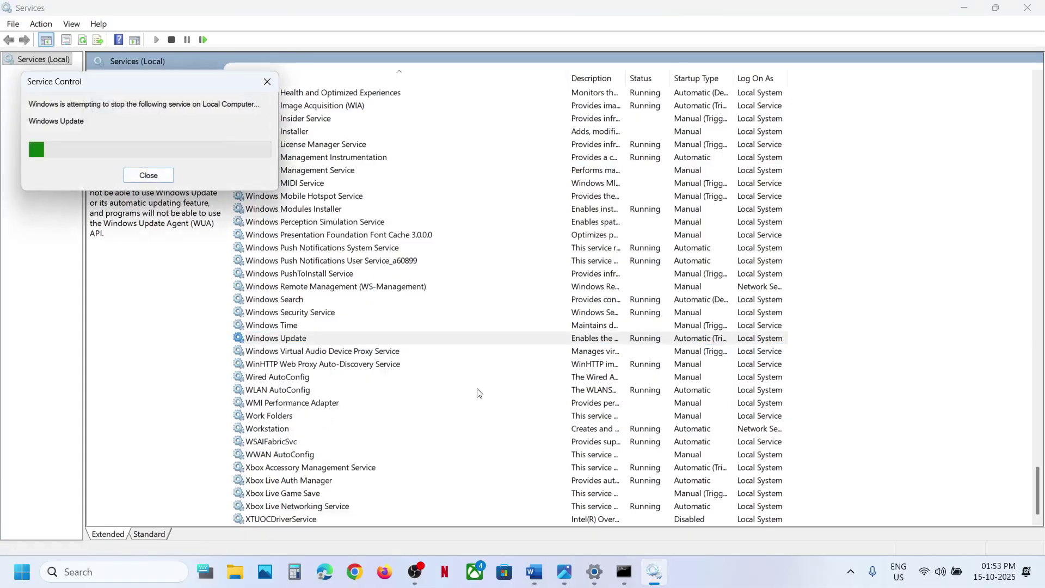
- Set Background Intelligent Transfer Service to Automatic, start it, then restart it
click(383, 288)
key(b)
scroll(383, 292, up, 3)
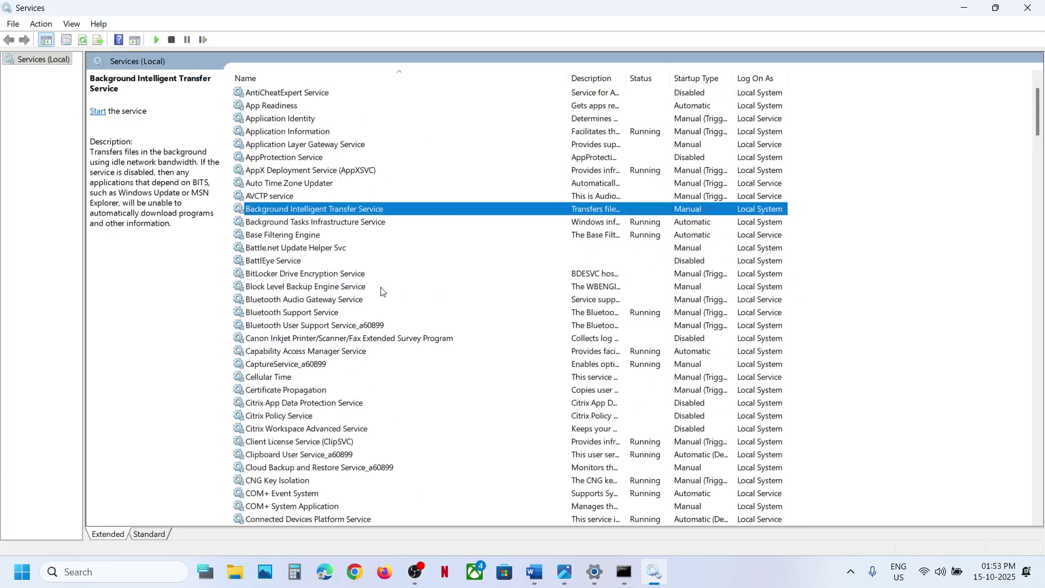
double_click(443, 214)
click(495, 269)
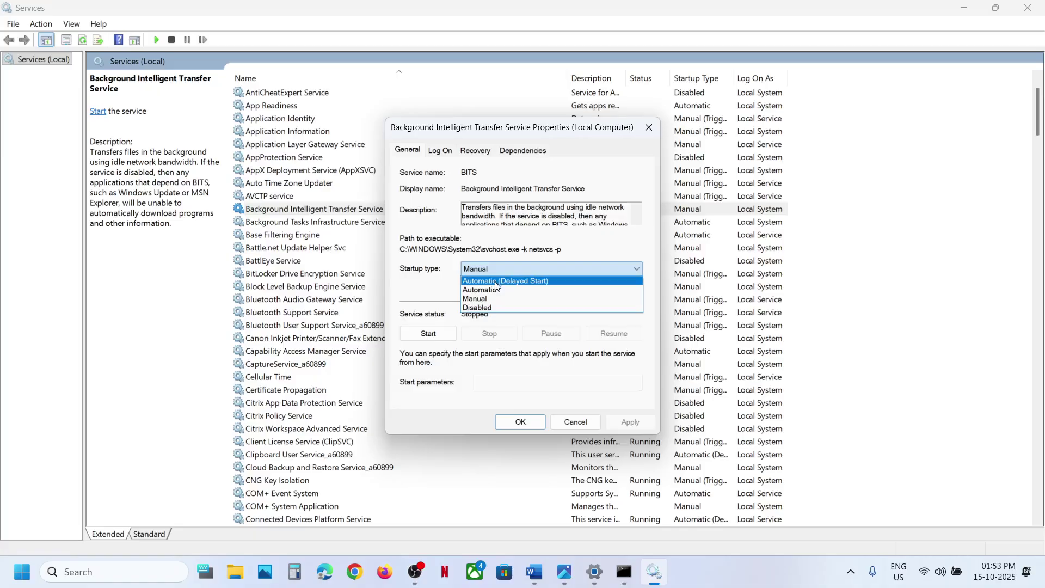
click(496, 290)
click(632, 422)
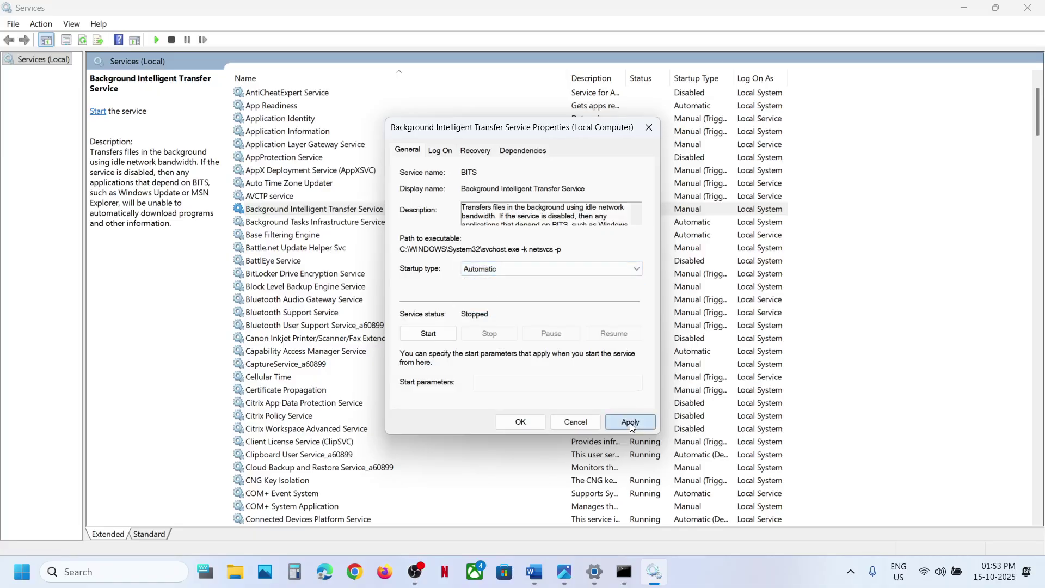
click(429, 334)
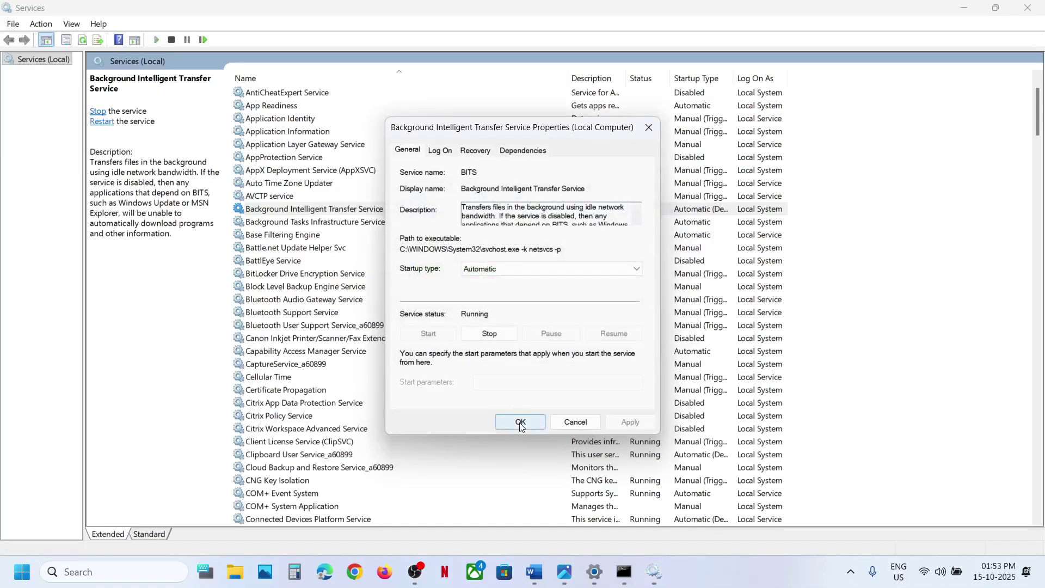
click(521, 423)
right_click(283, 213)
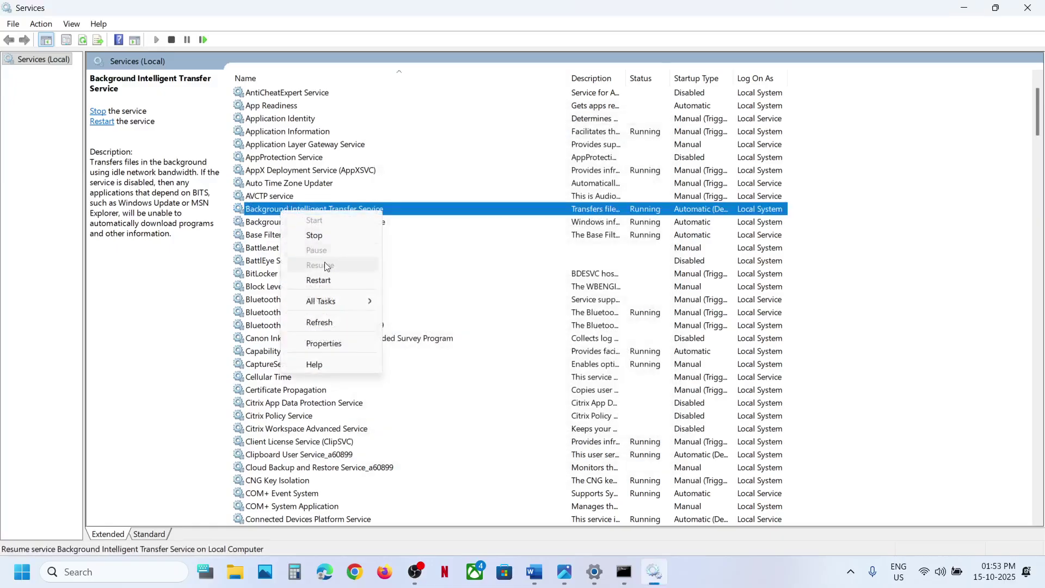
click(318, 280)
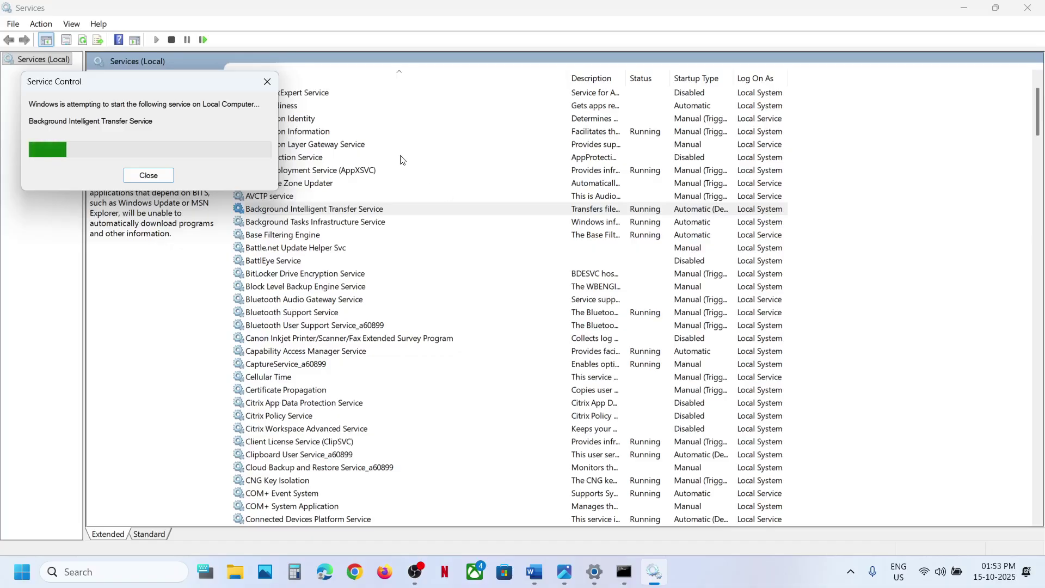
click(323, 162)
key(Down)
scroll(324, 166, up, 2)
- Set App Readiness startup type to Automatic, start the service, then restart it
click(293, 172)
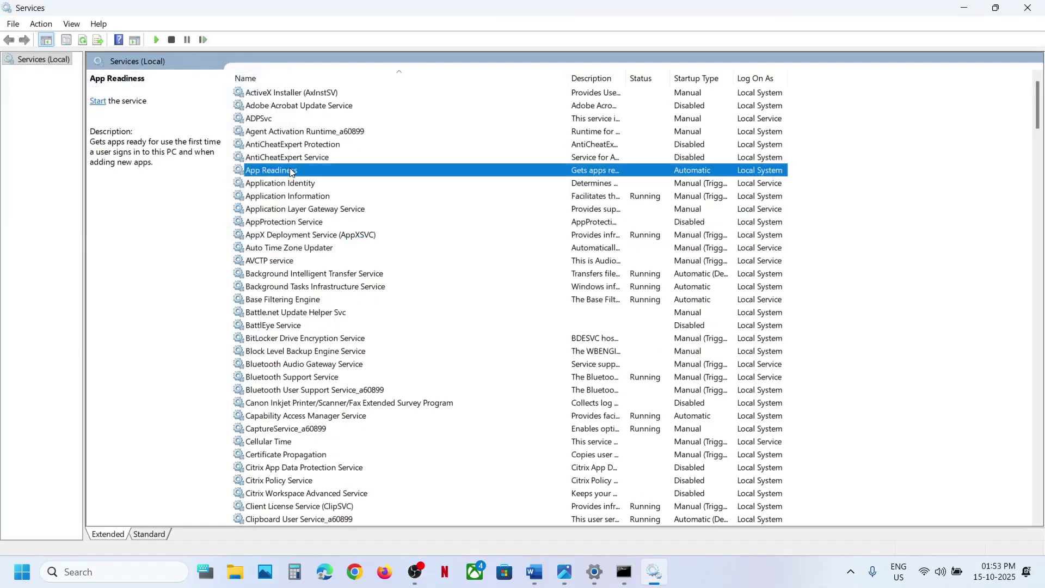
double_click(383, 173)
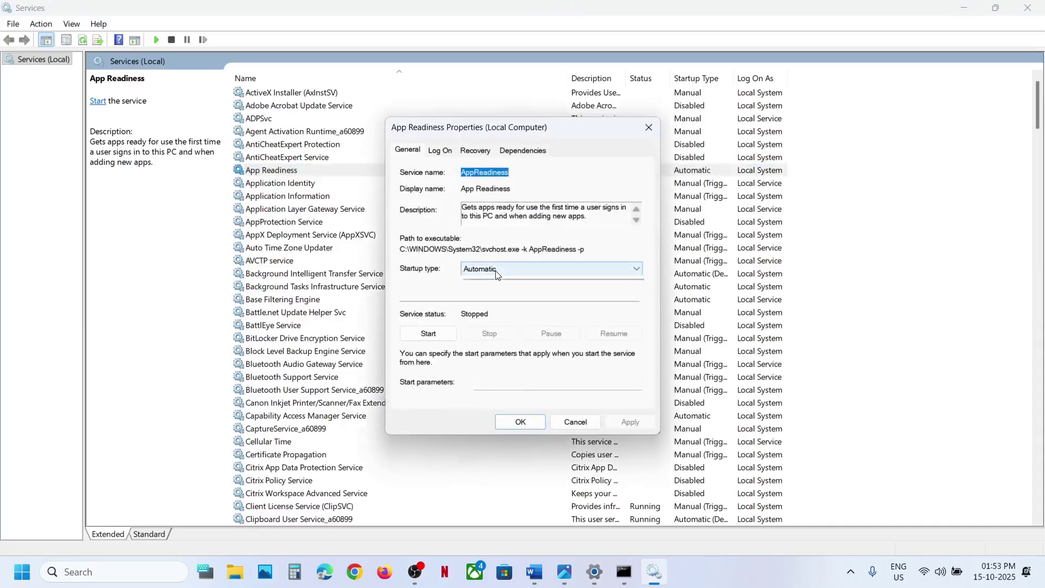
click(498, 268)
click(498, 290)
click(629, 423)
click(429, 334)
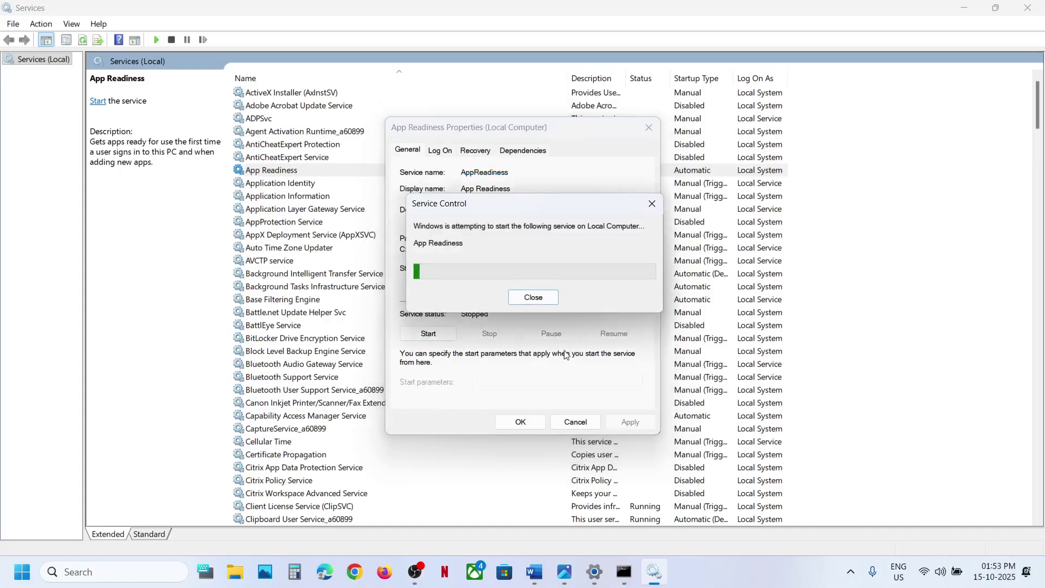
click(523, 424)
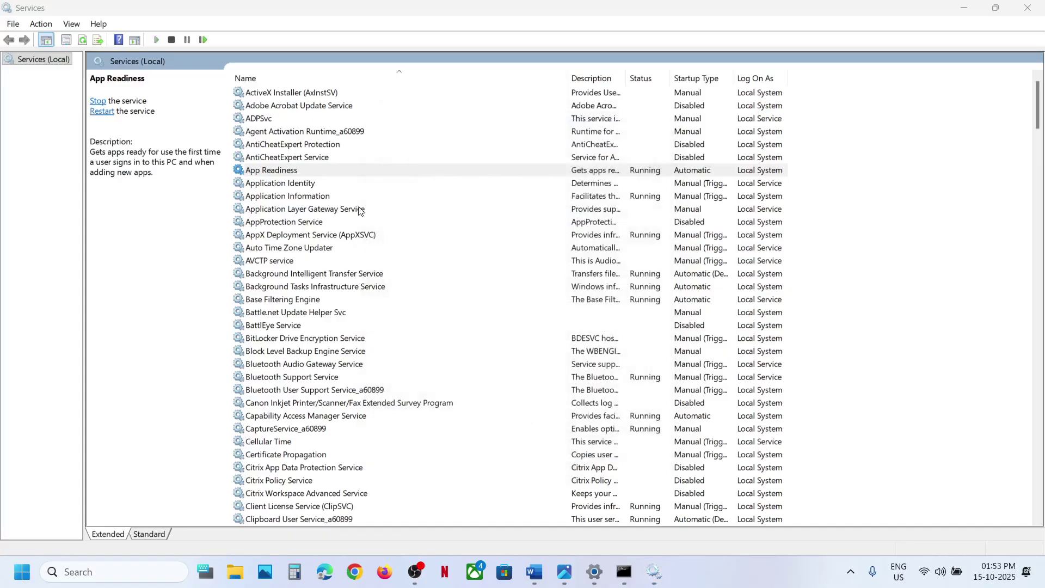
click(322, 169)
right_click(322, 169)
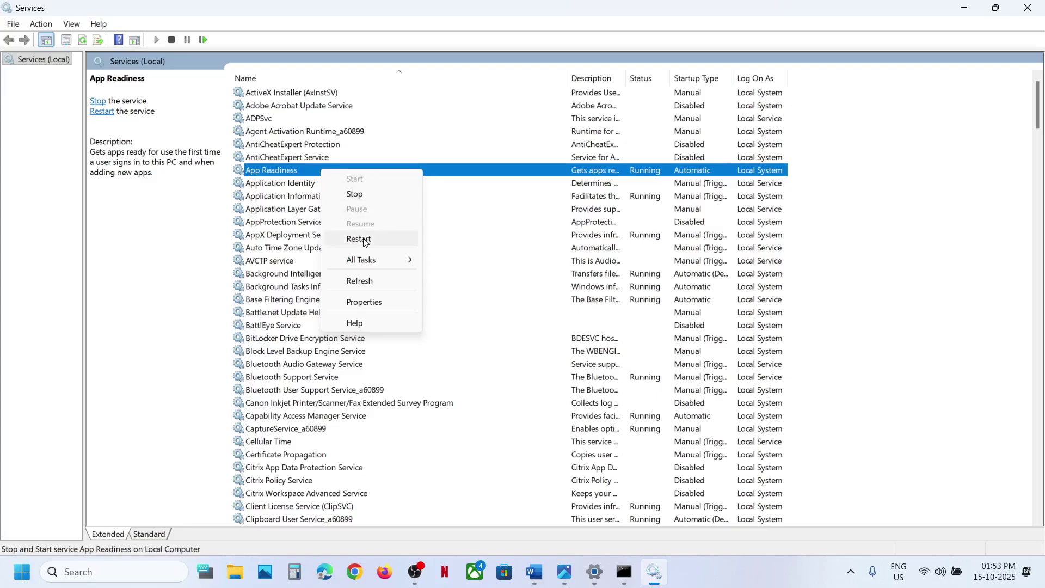
click(359, 239)
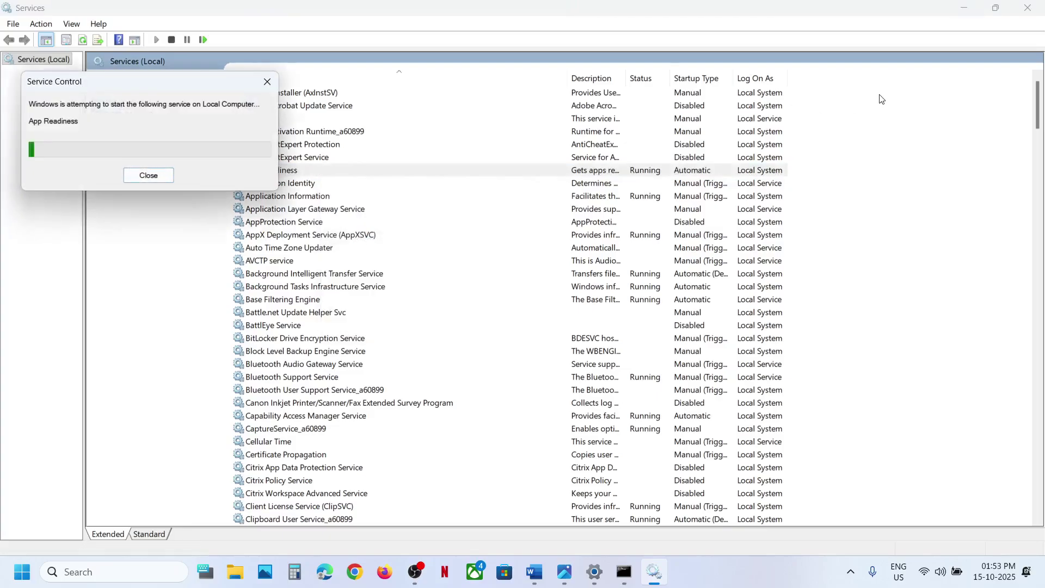
- Close Services and open the Windows 11 download page from the notes' link
click(1028, 8)
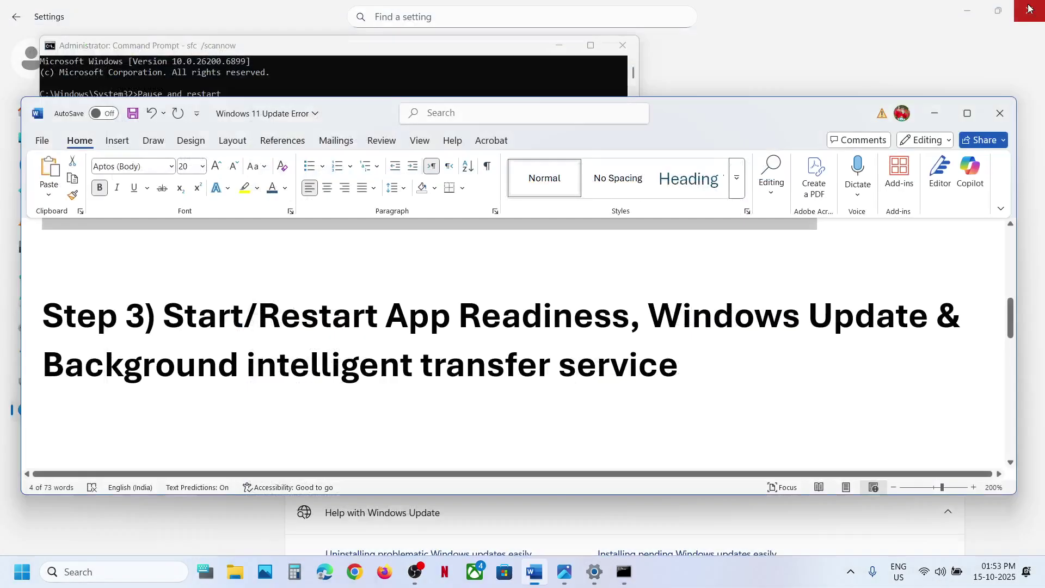
scroll(415, 371, down, 3)
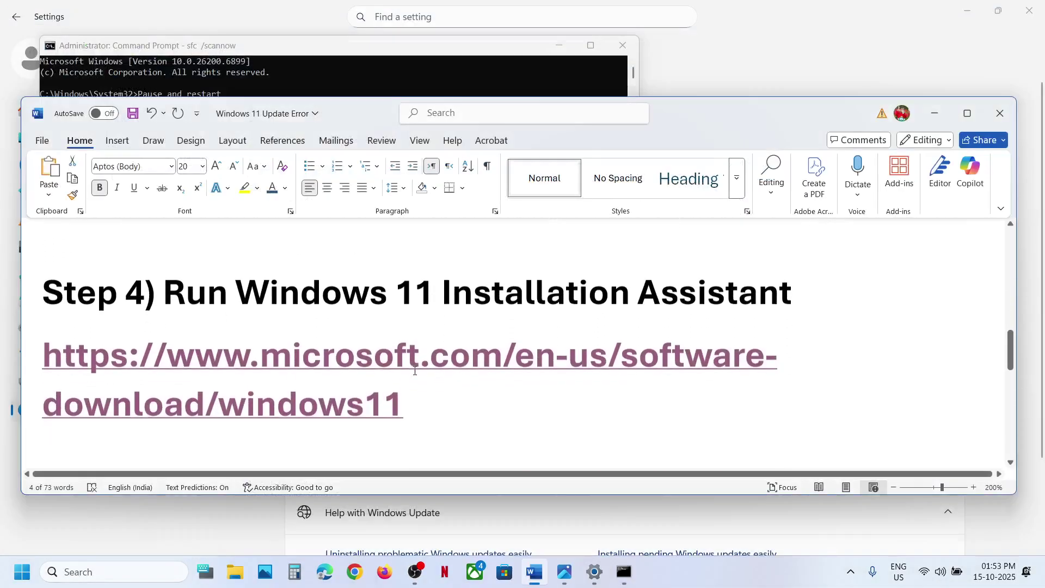
click(363, 372)
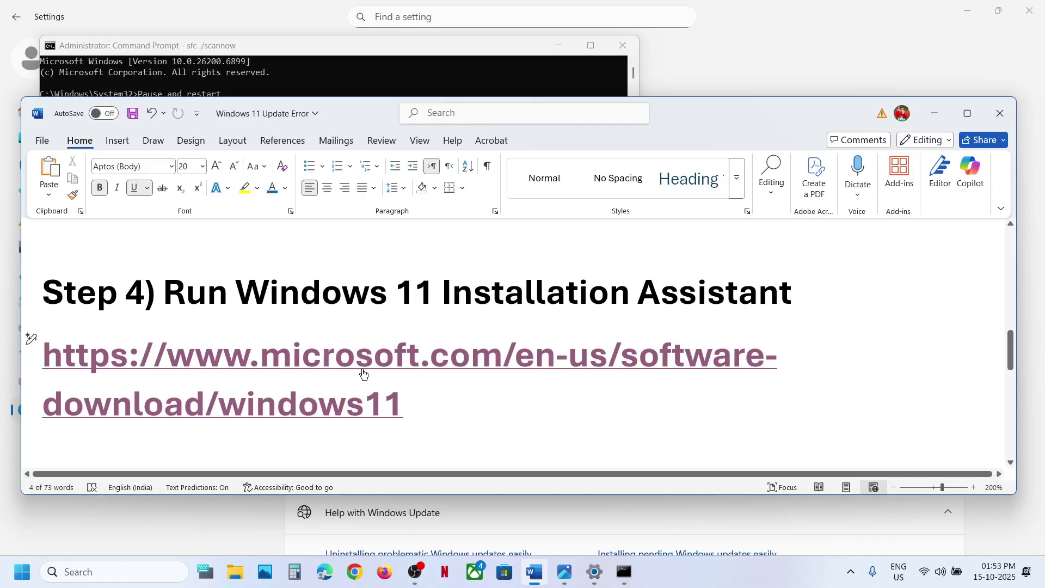
ctrl+click(369, 368)
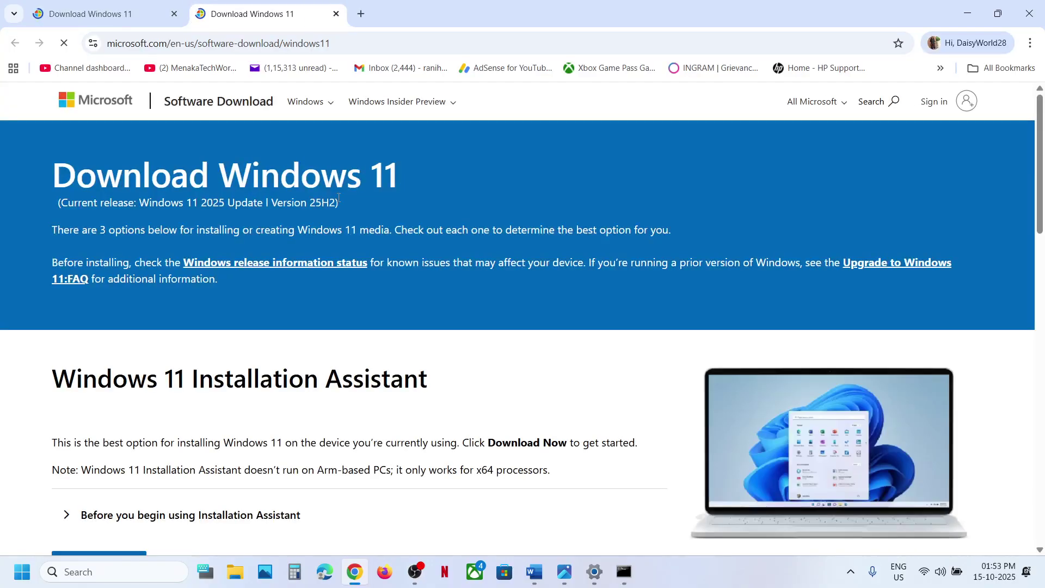
- Download and run the Windows 11 Installation Assistant, which reports Windows is current, then close it
scroll(283, 373, down, 2)
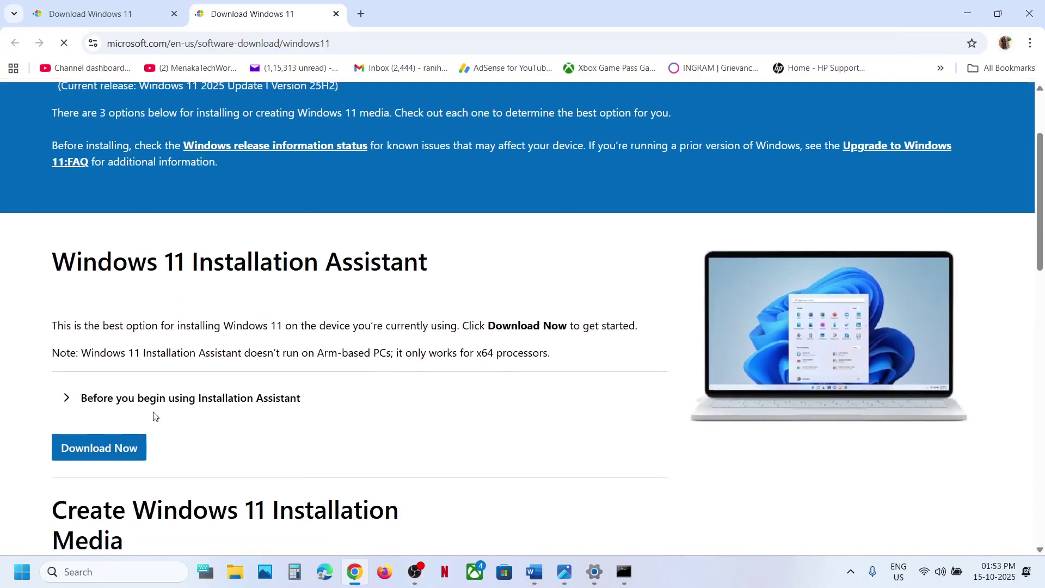
click(101, 455)
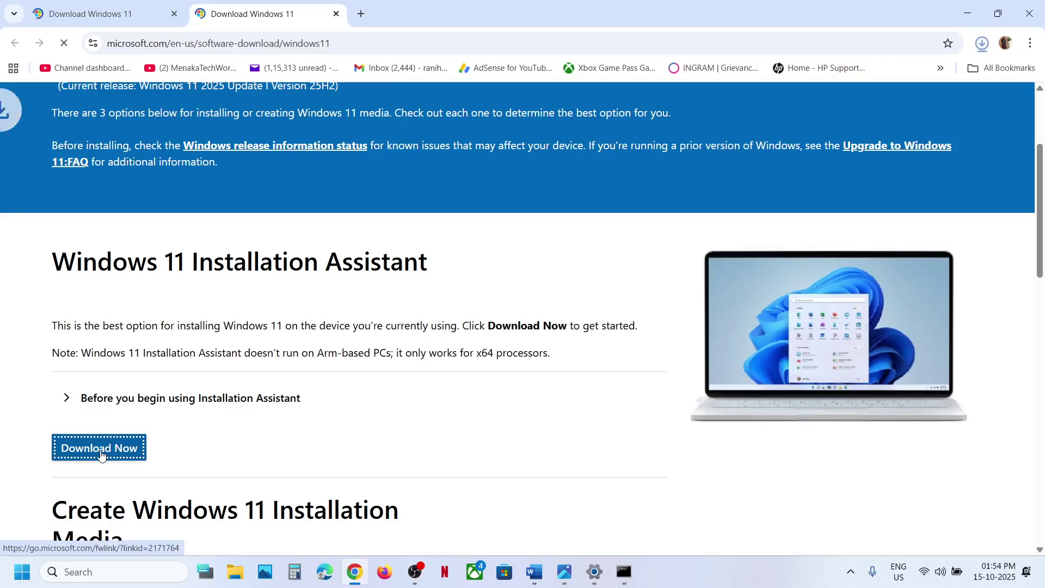
click(860, 80)
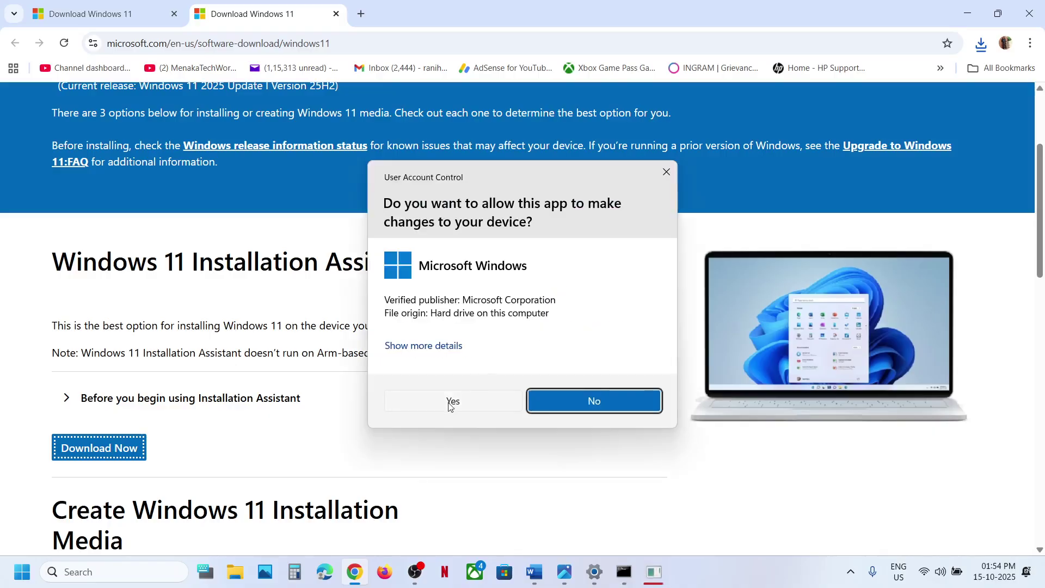
click(451, 403)
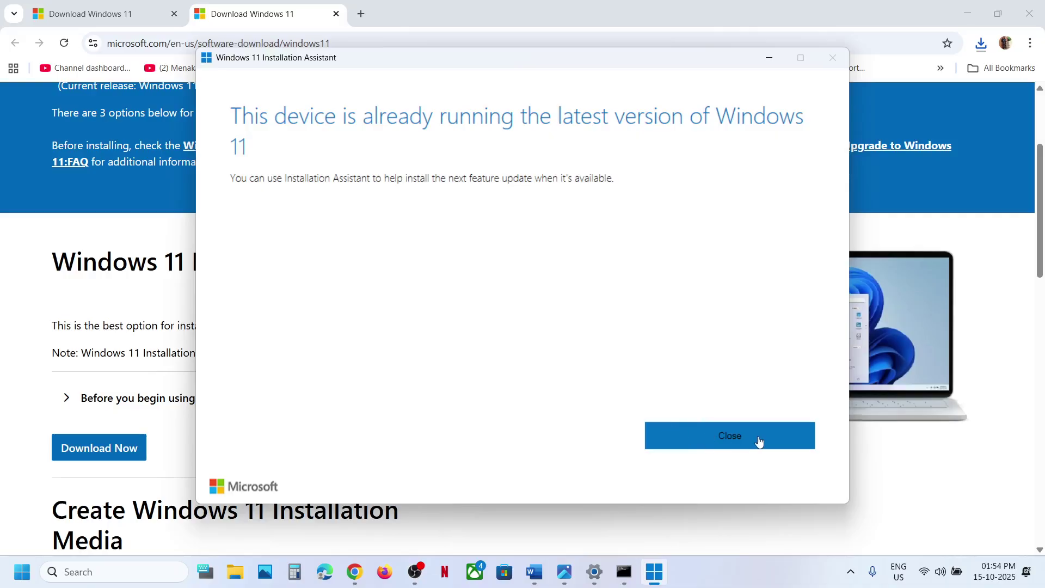
click(787, 440)
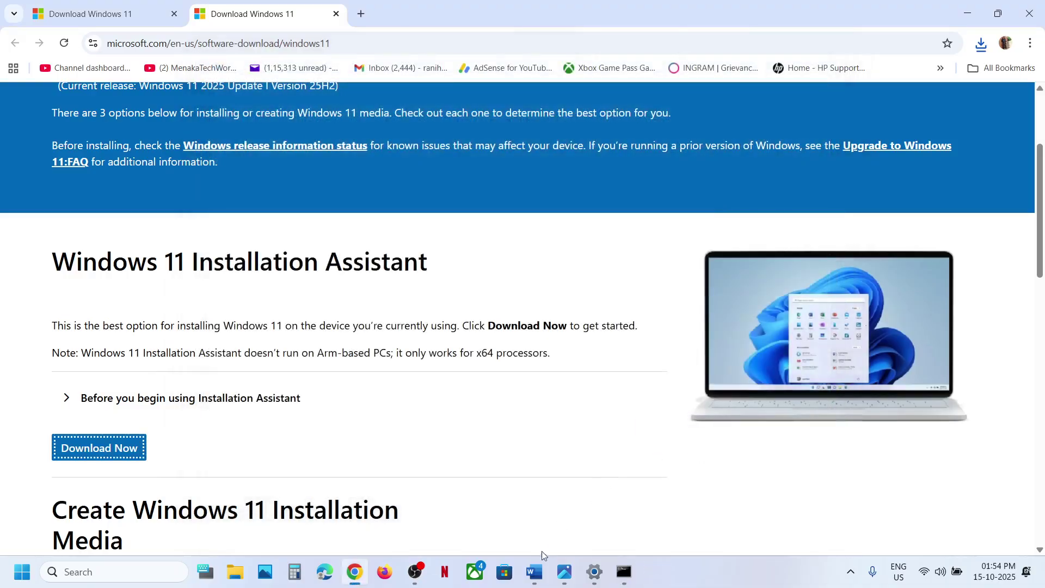
drag(540, 554, 534, 569)
click(534, 572)
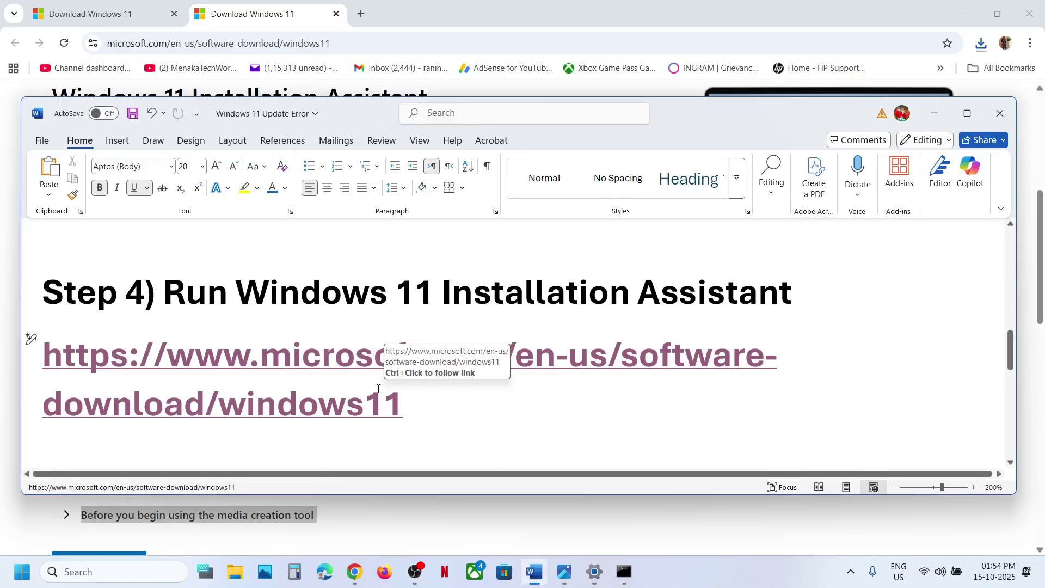
- Open the Update Catalog link in a new tab and copy KB5066835 from the update history
scroll(378, 388, down, 4)
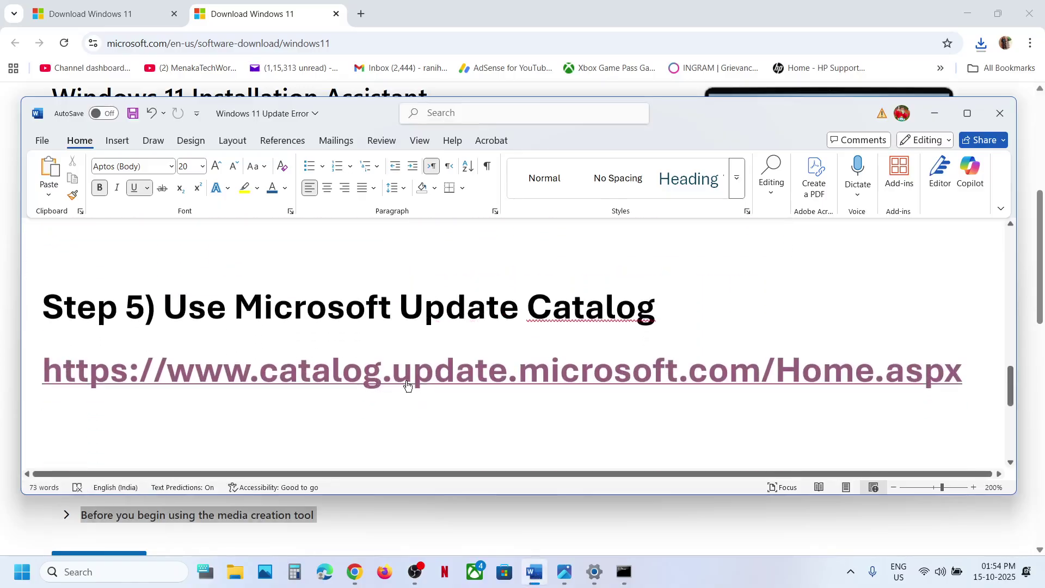
ctrl+click(408, 385)
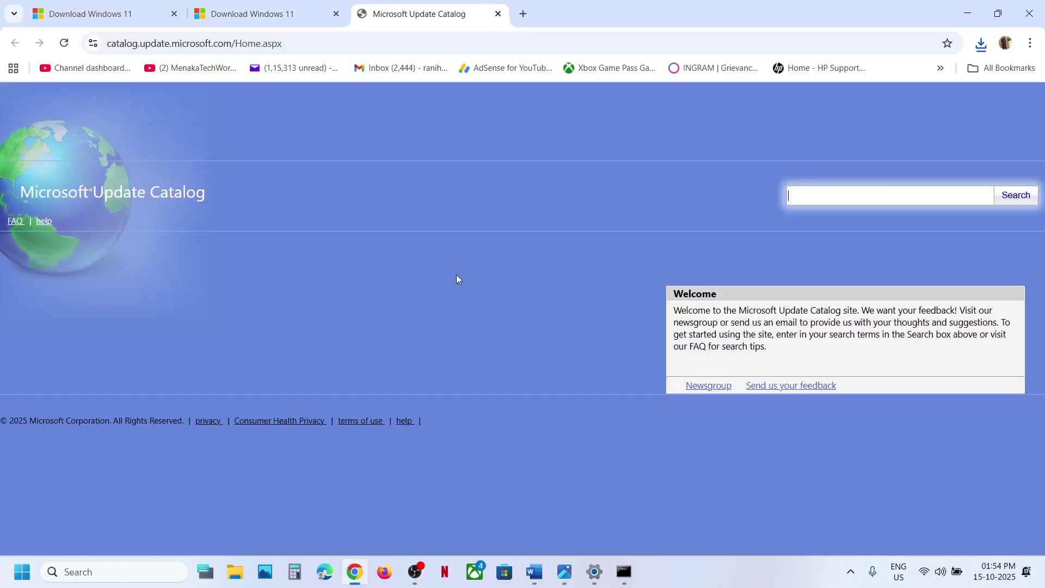
click(592, 578)
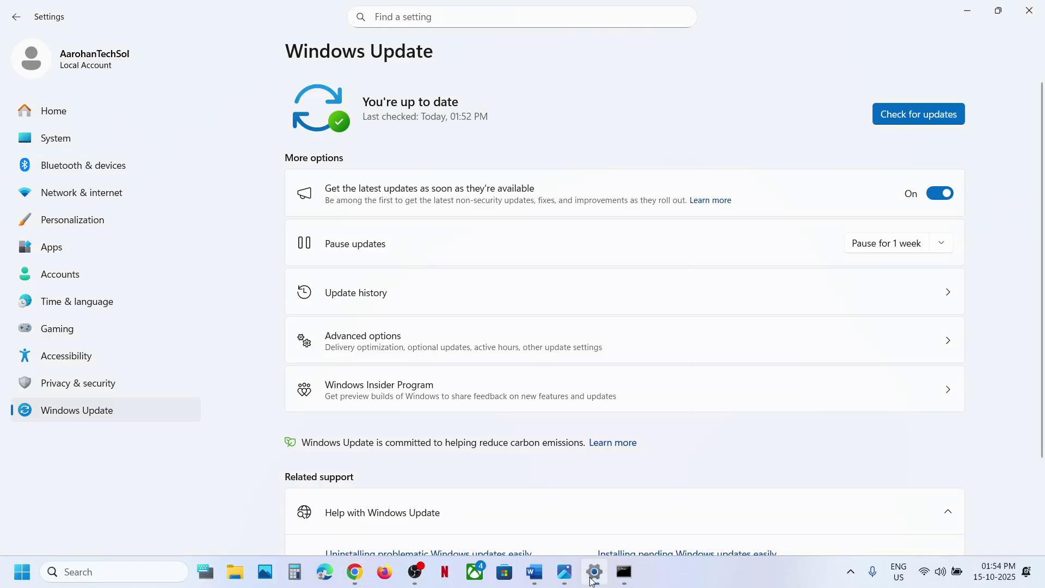
click(419, 312)
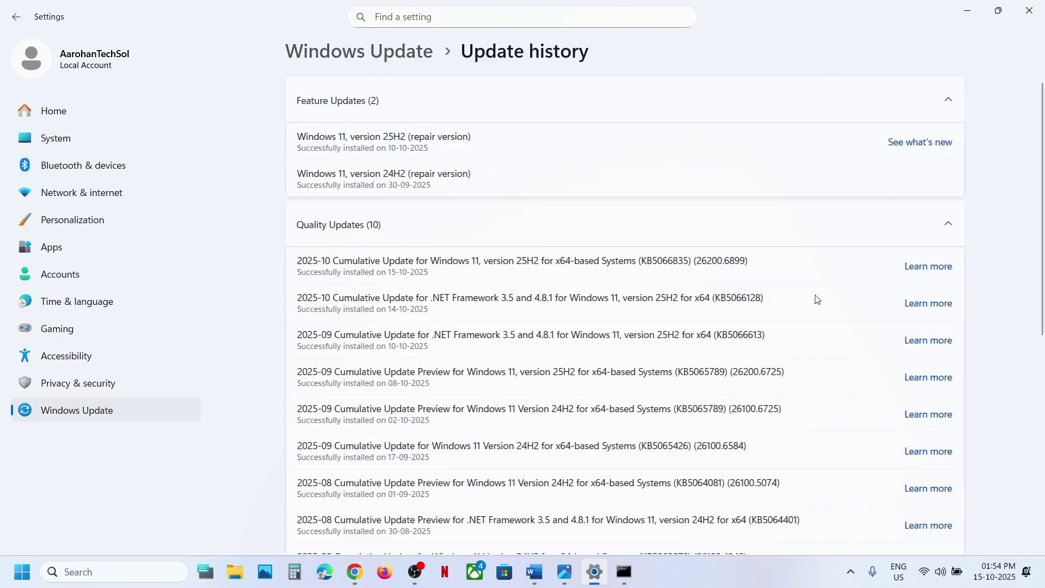
double_click(673, 260)
key(ctrl+c)
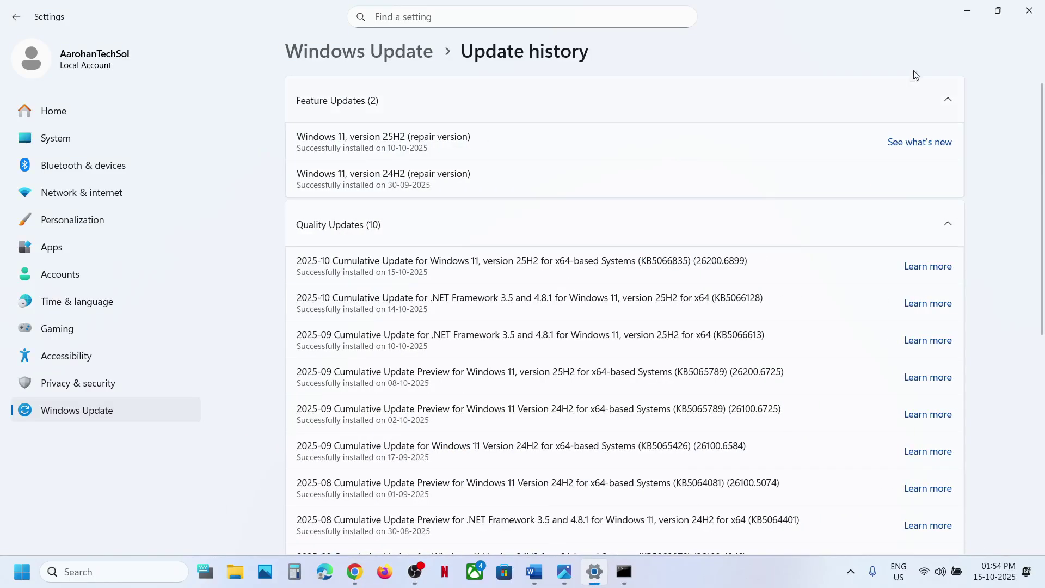
click(969, 11)
- Search the Microsoft Update Catalog for KB5066835
click(821, 193)
key(ctrl+v)
click(1009, 198)
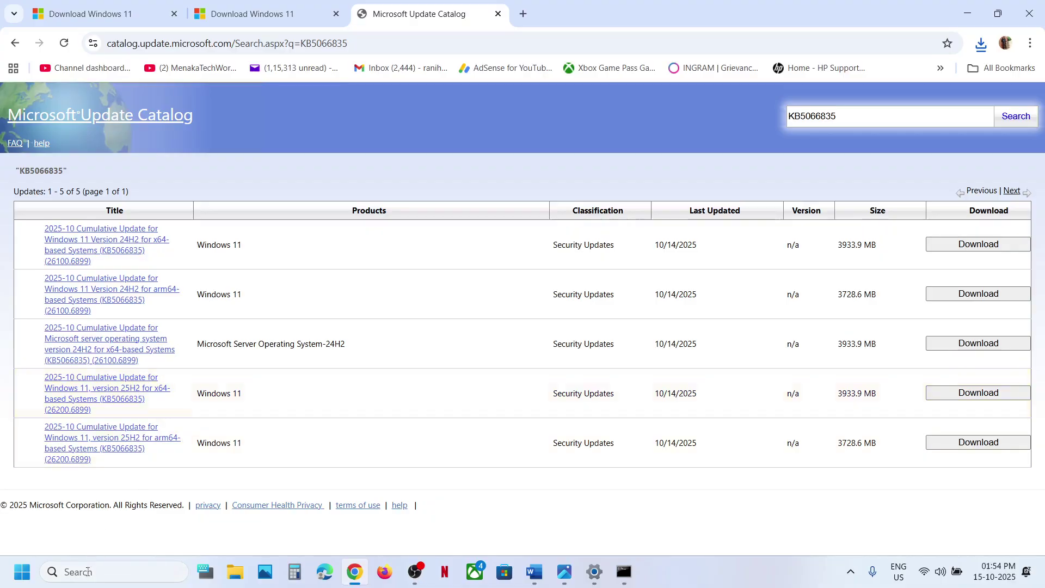
- Run winver to confirm Windows 11 version 25H2, build 26200.6899, then close it
click(88, 572)
text(winver)
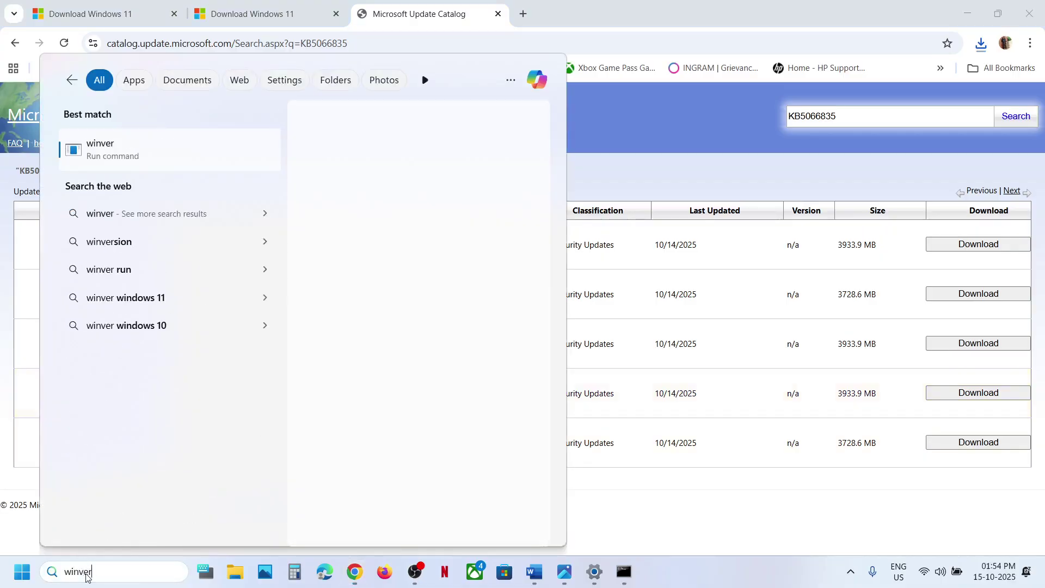
key(Return)
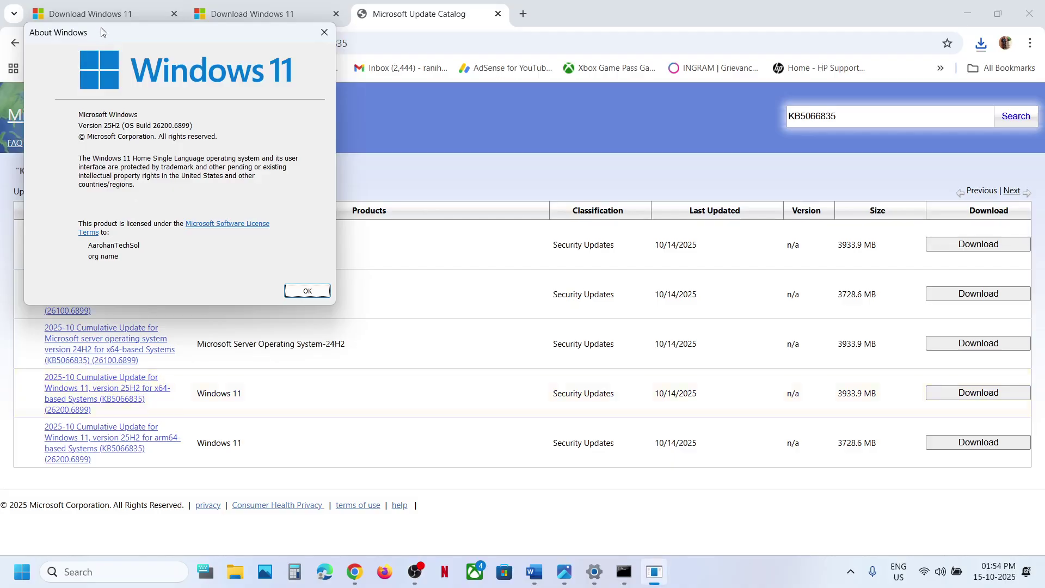
drag(113, 35, 428, 280)
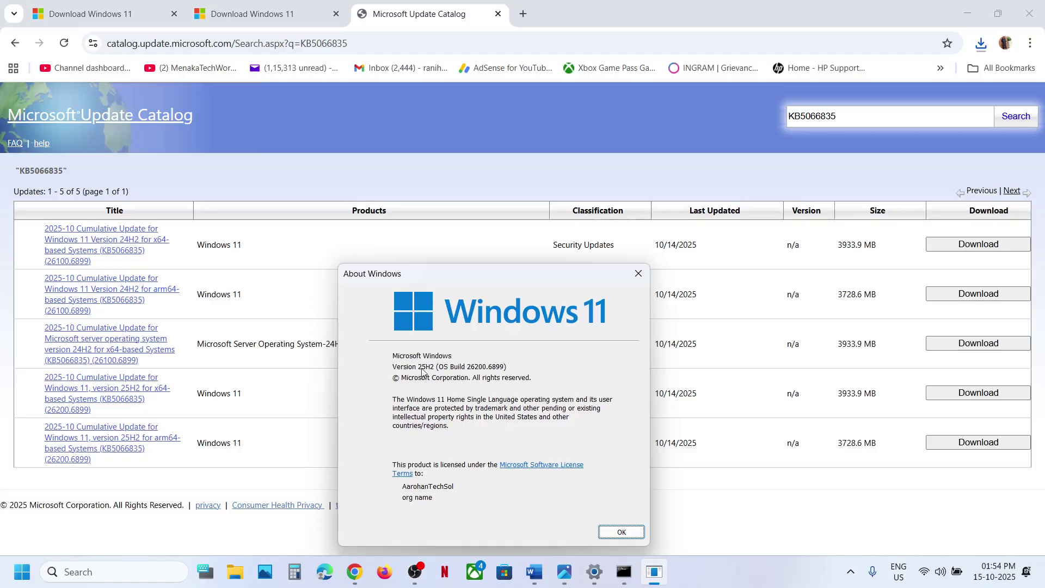
click(638, 273)
- Check System > About shows a 64-bit operating system on an x64-based processor, then close Settings
key(alt+Tab)
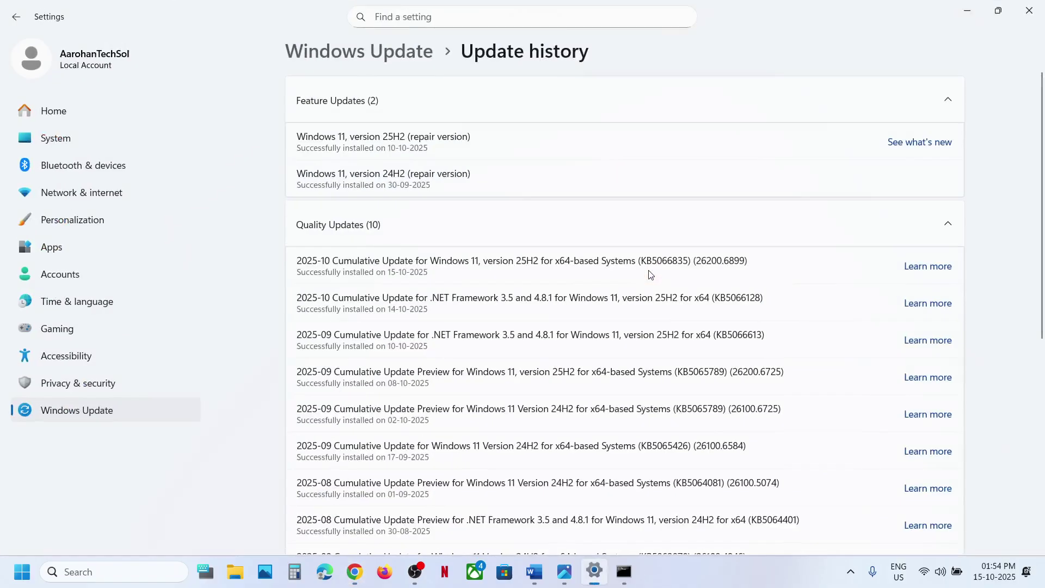
click(82, 143)
scroll(439, 397, down, 10)
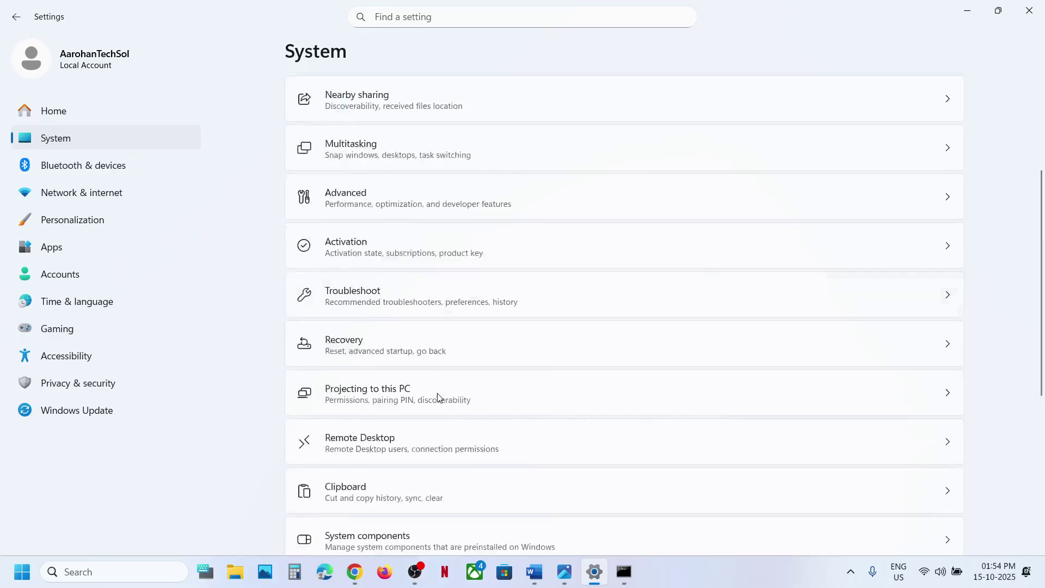
click(376, 504)
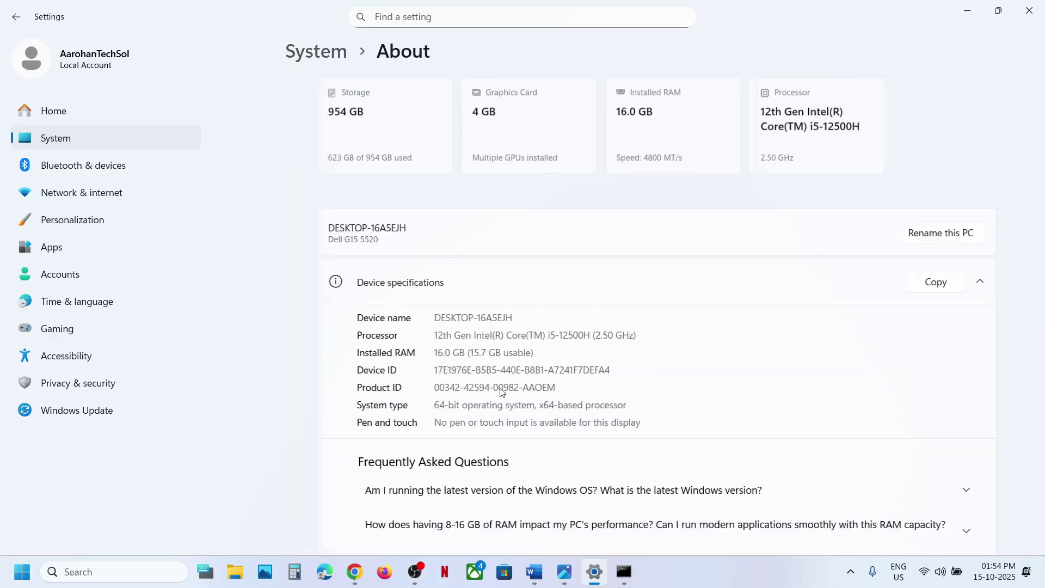
drag(410, 407, 642, 418)
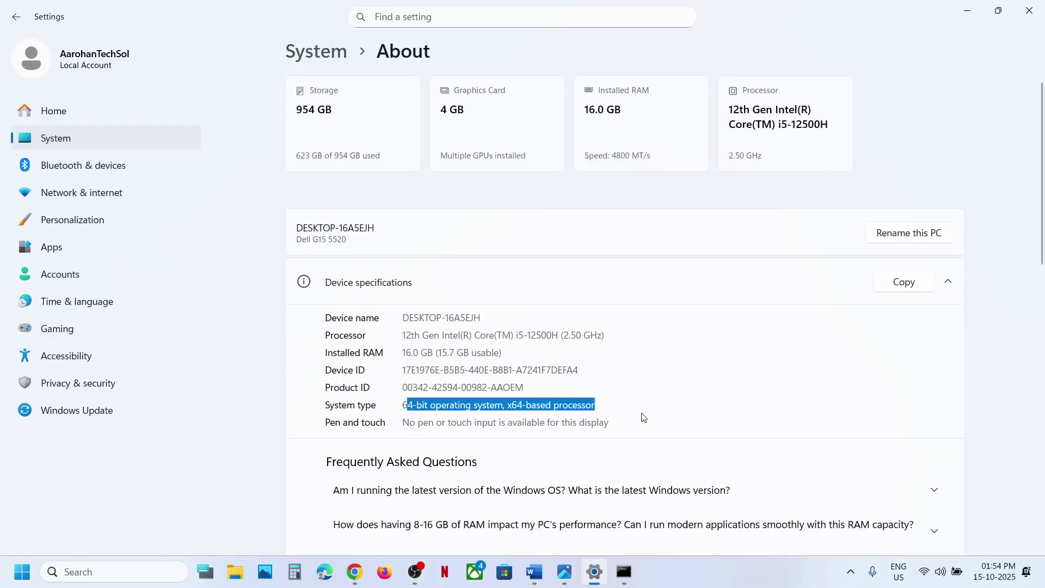
click(1028, 12)
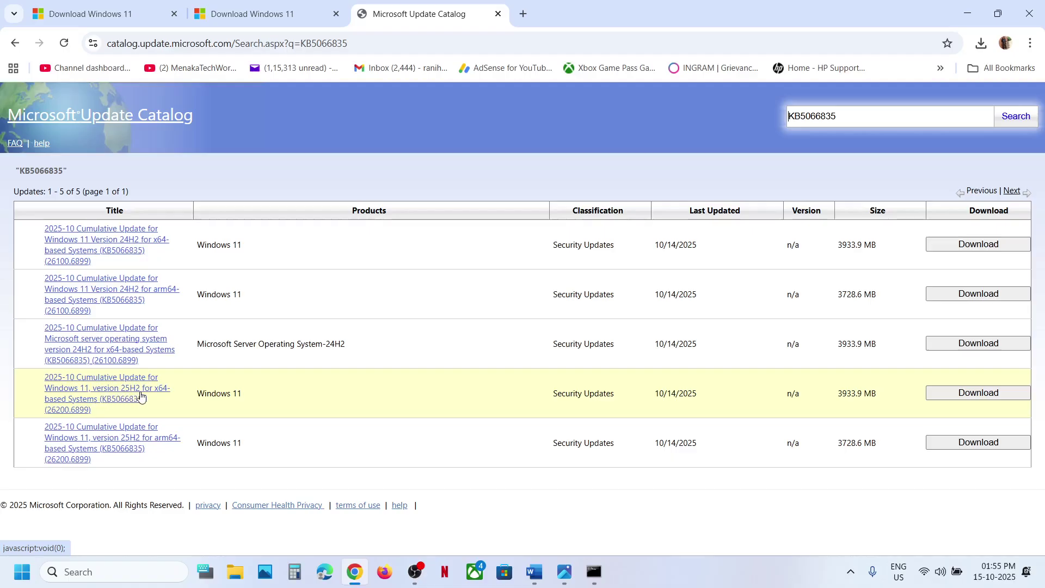
- Start downloading the KB5066835 .msu package for Windows 11 25H2 x64 and check its progress
click(964, 395)
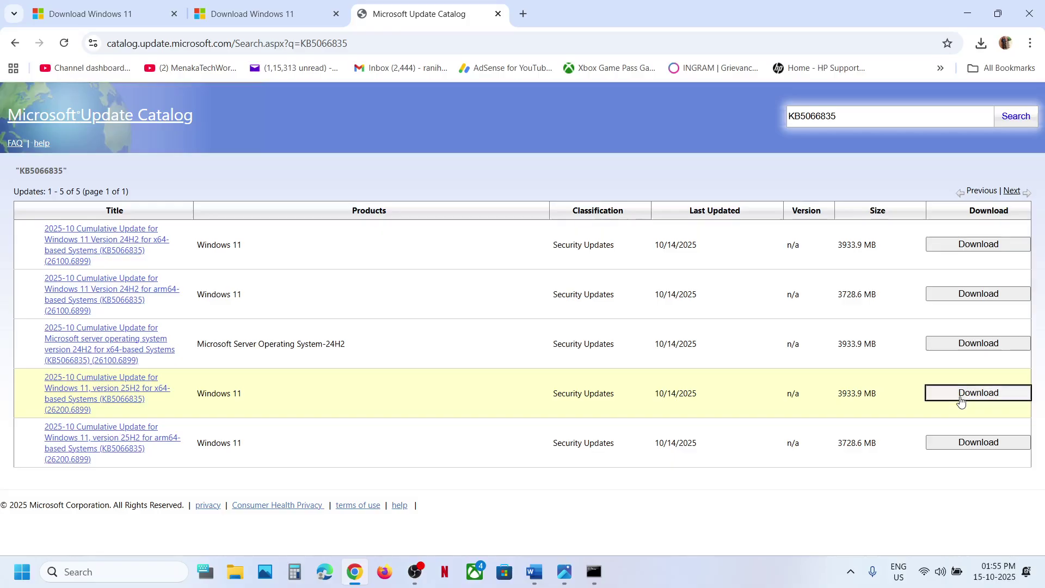
drag(155, 2, 391, 132)
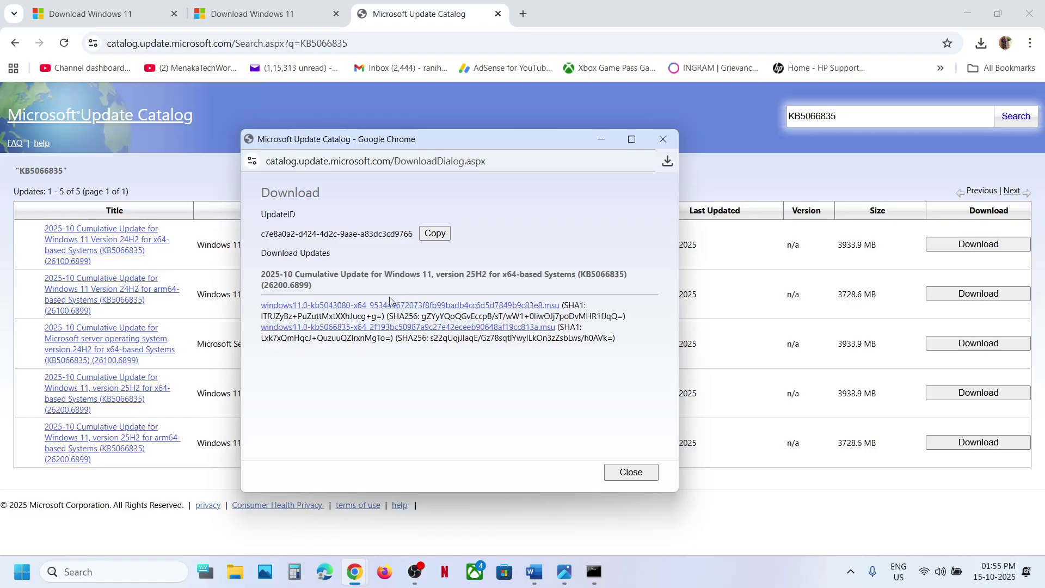
click(345, 332)
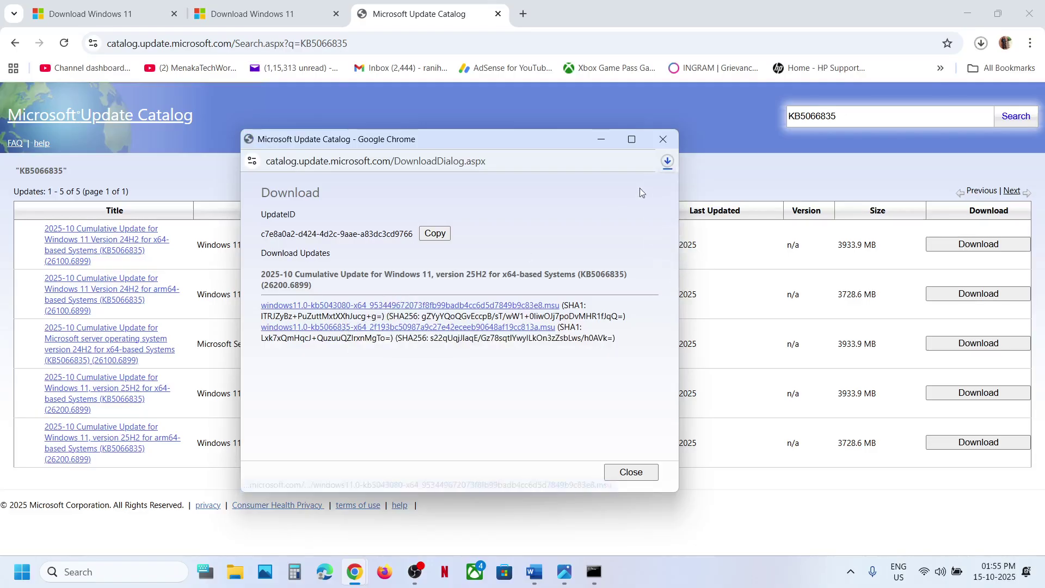
click(668, 162)
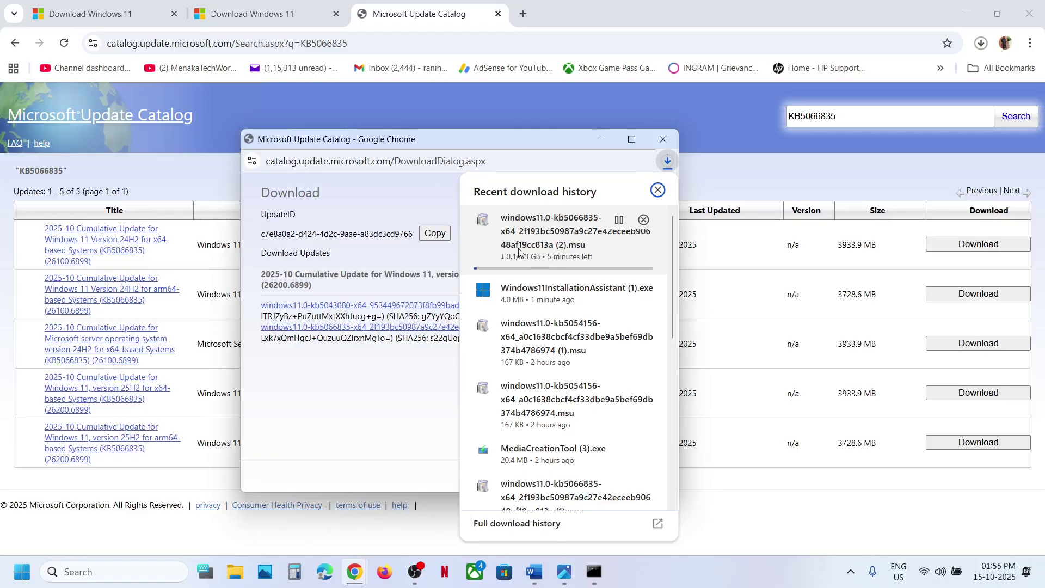
- Close the Update Catalog download window and return to the Word notes
click(362, 380)
drag(359, 338, 334, 306)
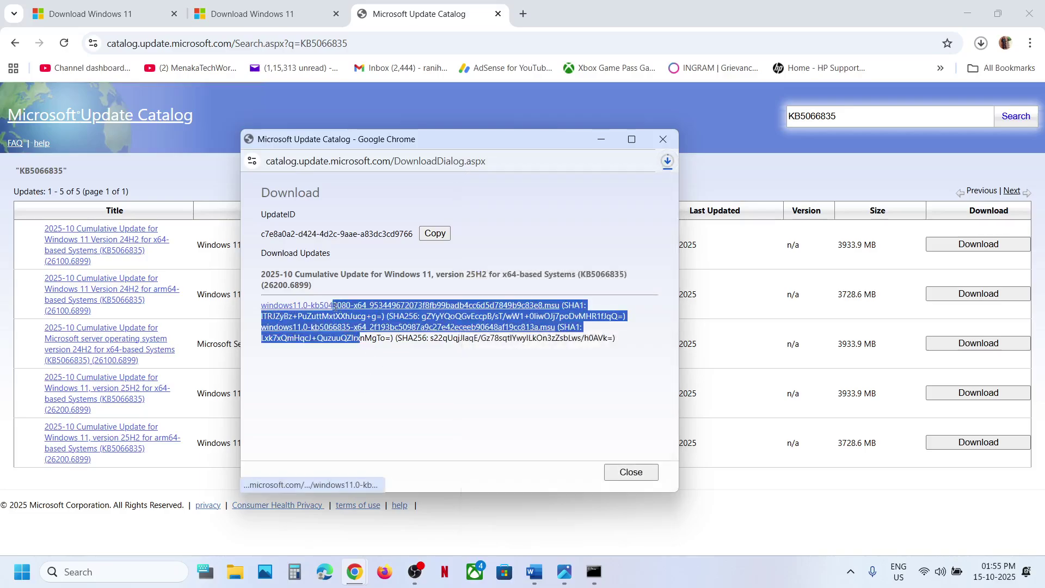
click(502, 228)
click(663, 139)
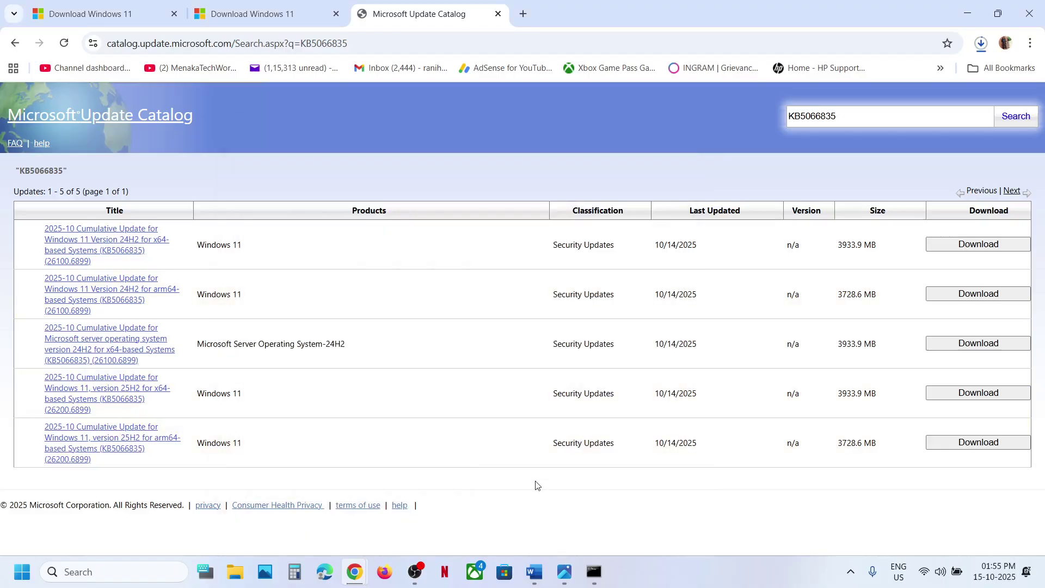
mouse_move(534, 571)
click(577, 544)
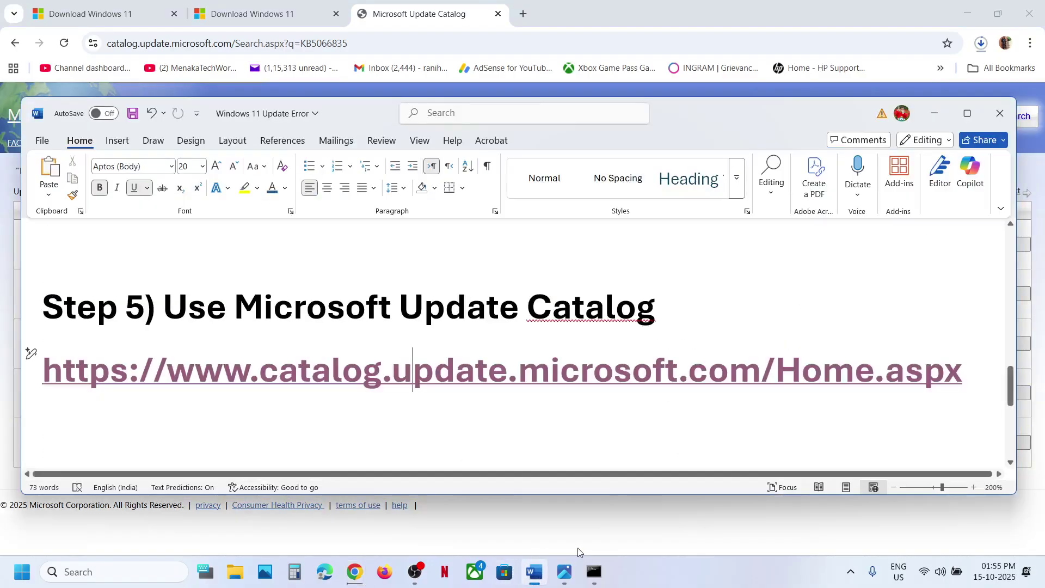
- Open the Windows Update history in Settings and mark the .NET update's KB number
key(super+i)
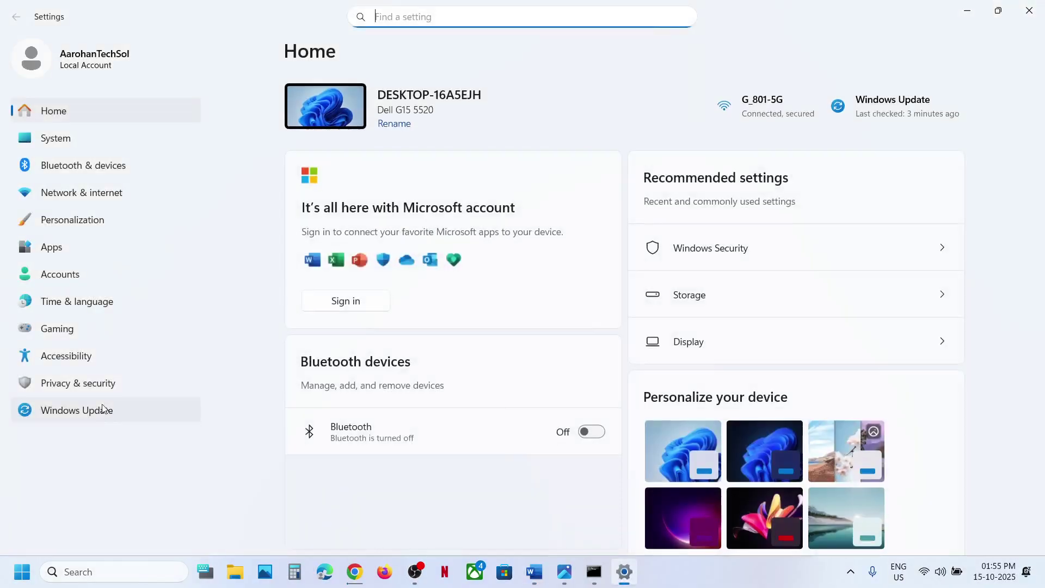
click(81, 412)
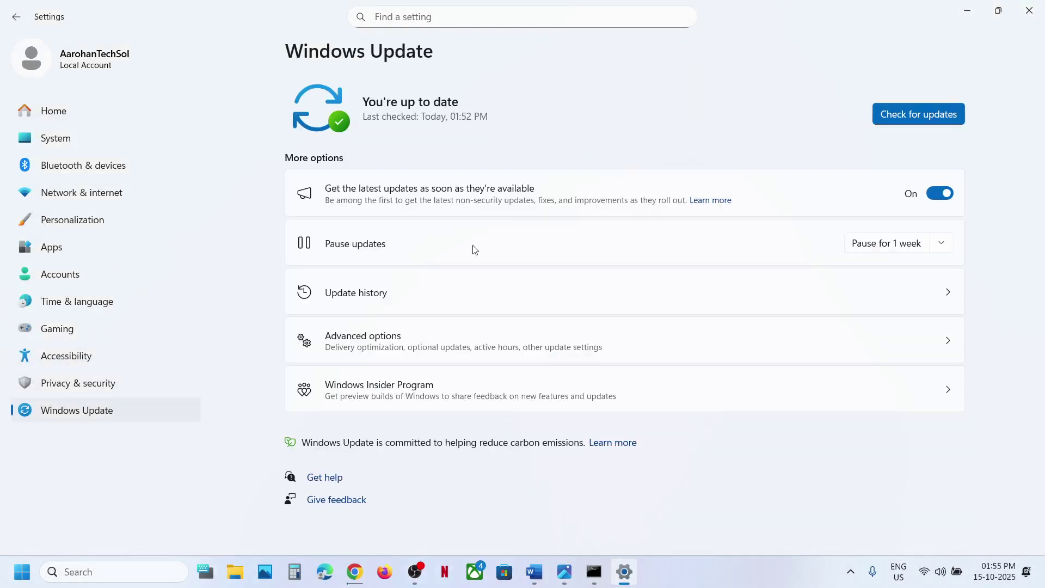
click(412, 293)
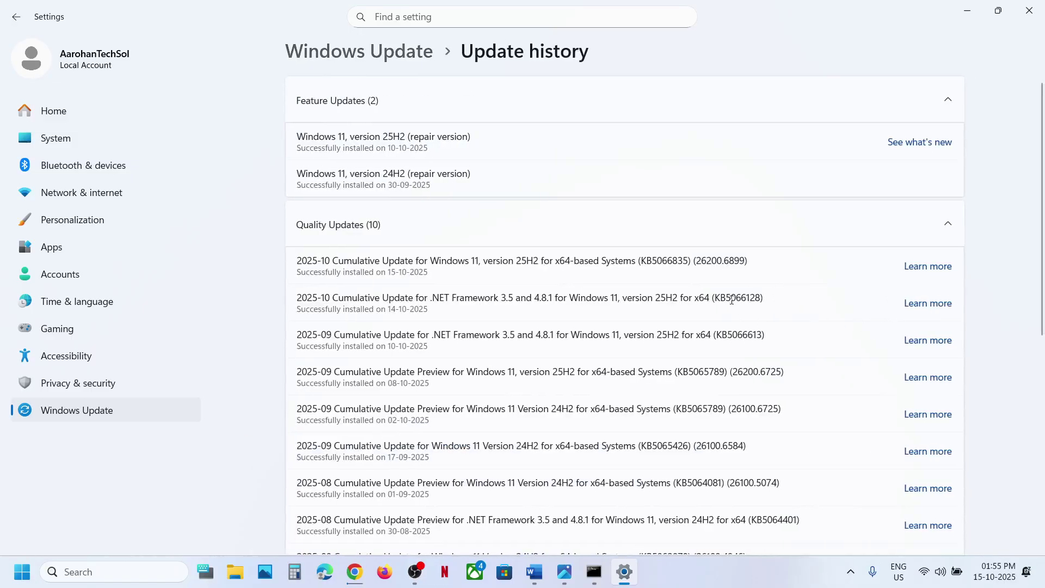
drag(730, 299, 758, 299)
- Review the Step 6 option in the Word notes, then go back to the main Windows Update page
click(531, 579)
scroll(354, 358, down, 4)
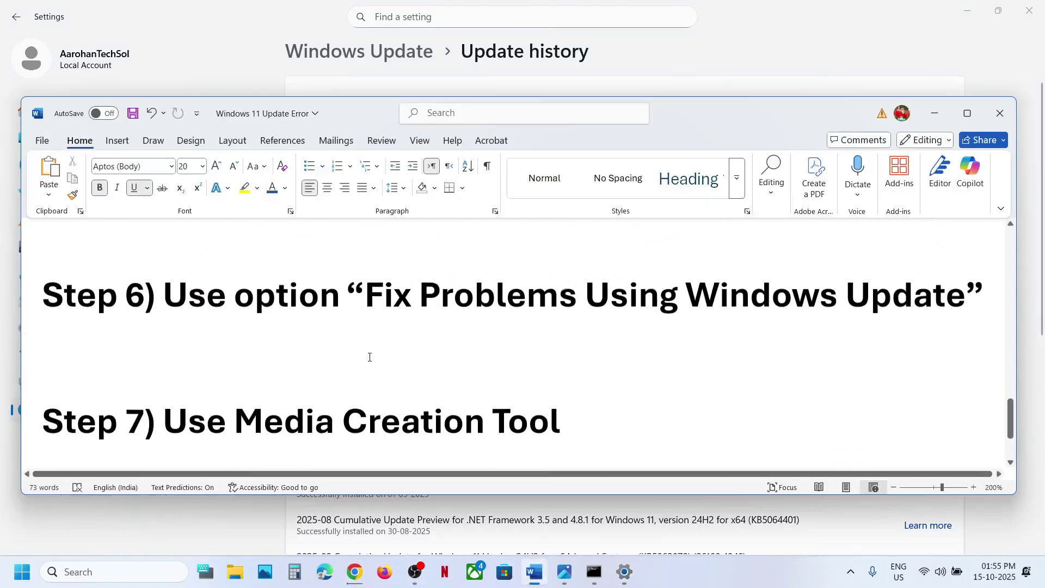
scroll(343, 361, up, 1)
drag(343, 361, 866, 364)
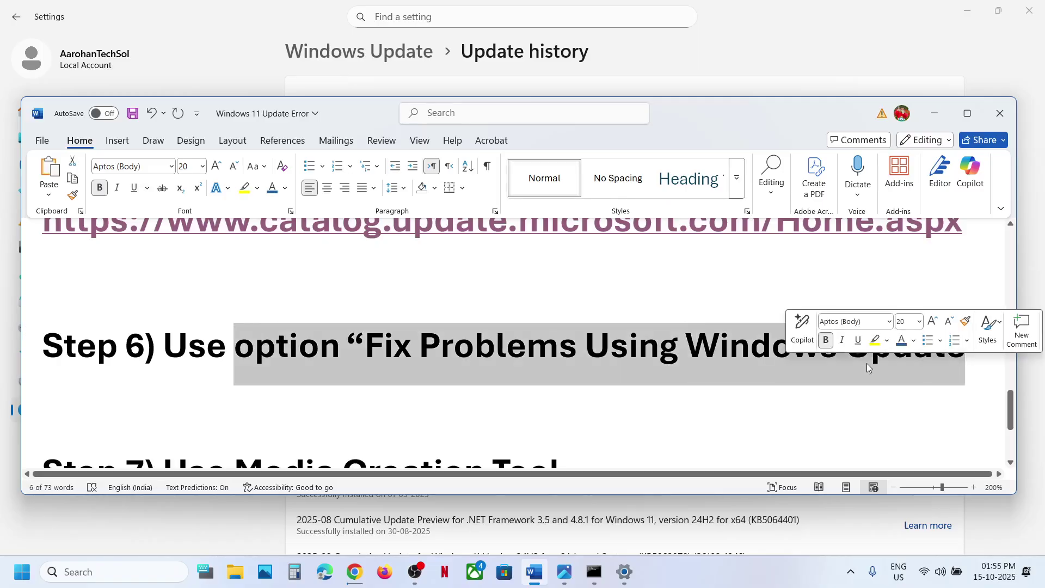
key(alt+Tab)
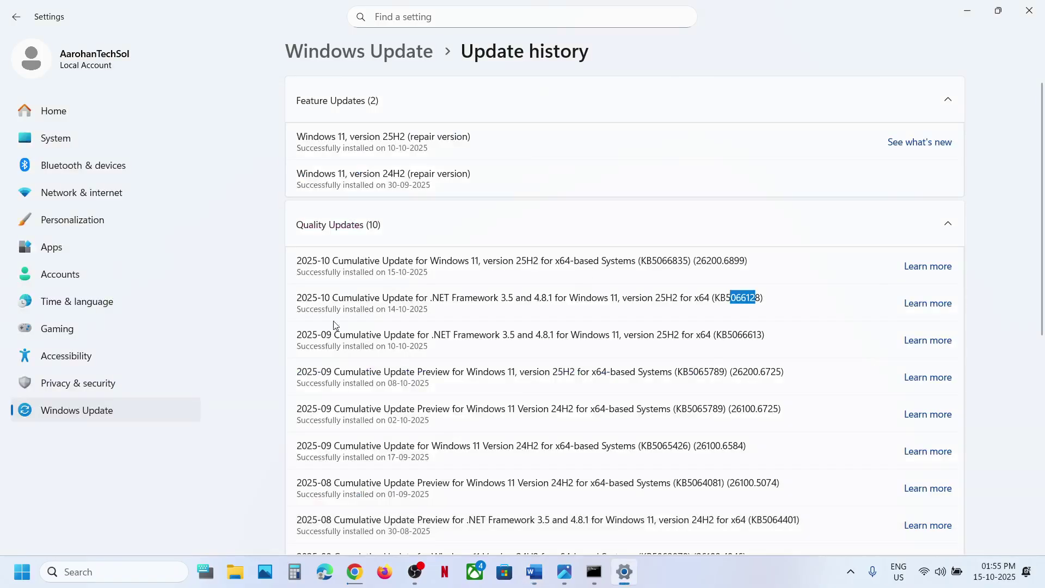
click(133, 410)
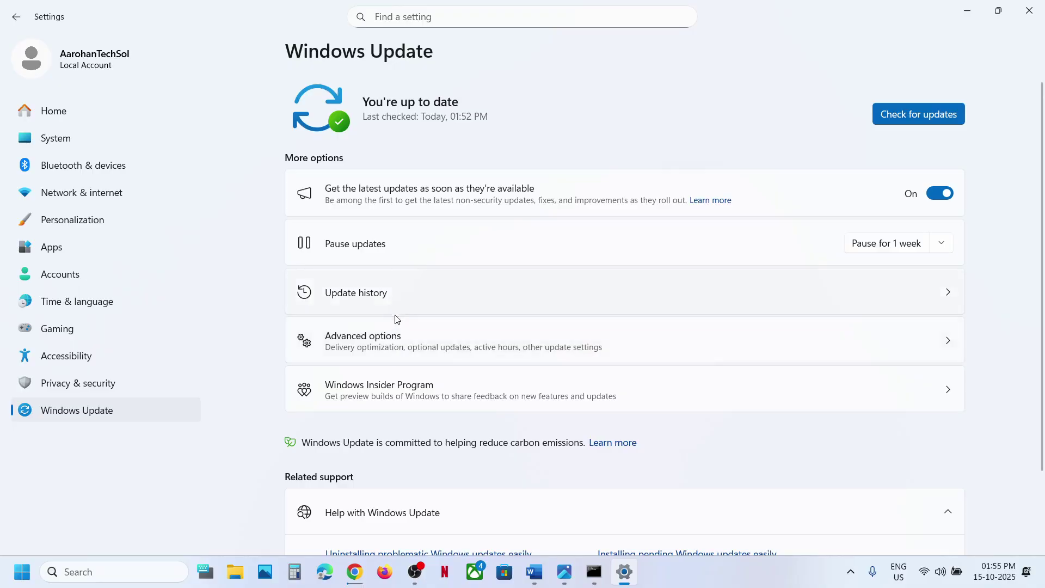
click(374, 346)
- Reach System > Recovery from Advanced options, then bring up Step 7 in the Word notes
scroll(374, 347, down, 2)
click(378, 397)
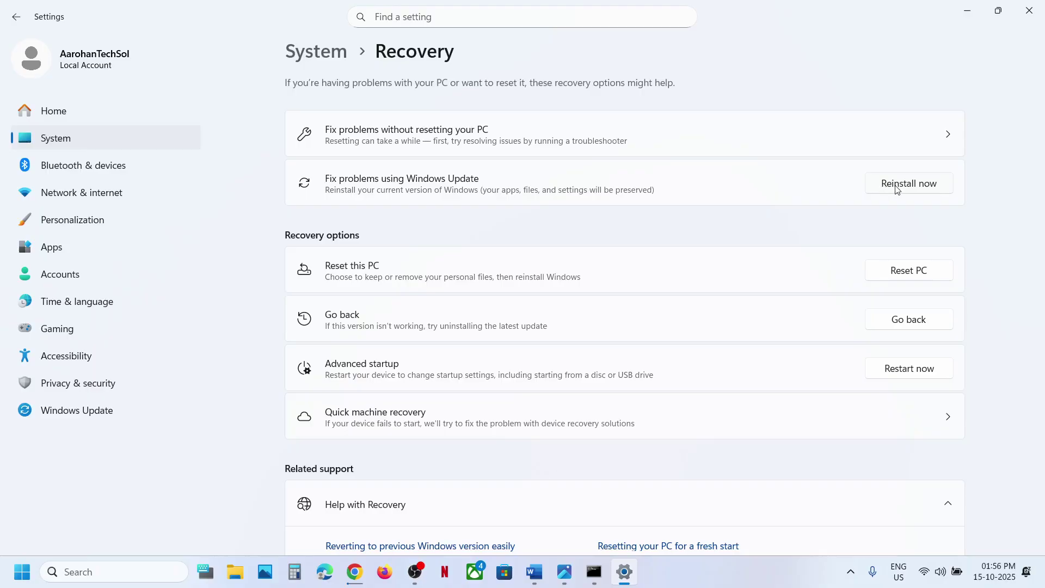
click(535, 572)
scroll(365, 369, down, 3)
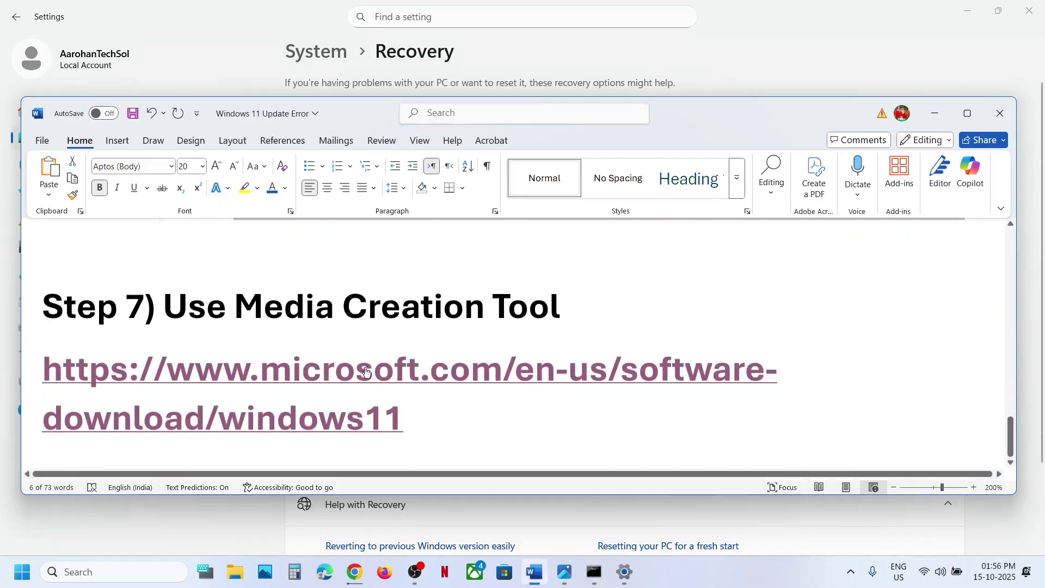
- Download the Windows 11 Media Creation Tool from the Step 7 link and confirm it in recent downloads
ctrl+click(365, 373)
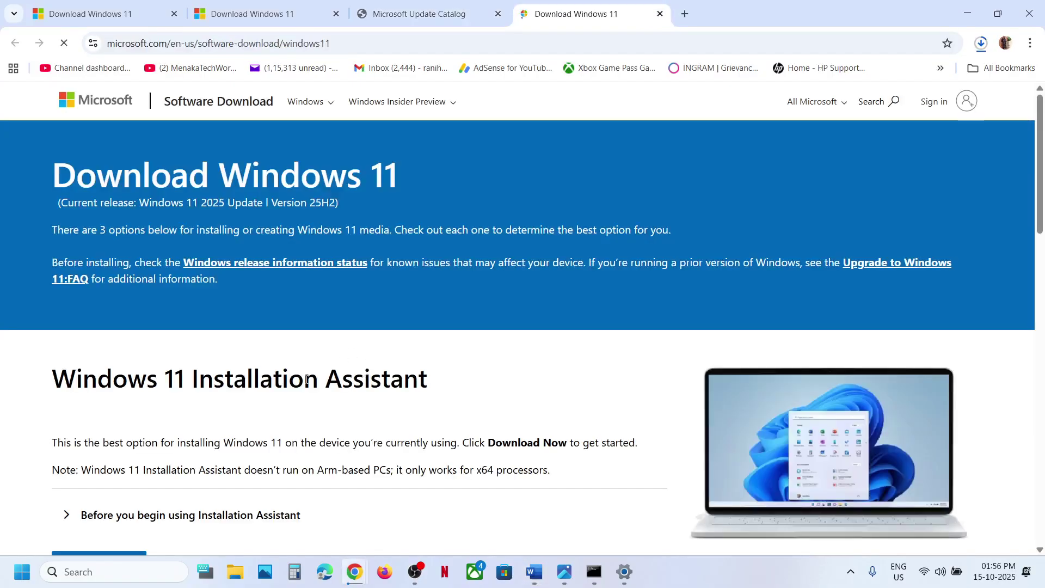
scroll(305, 383, down, 5)
scroll(306, 384, down, 2)
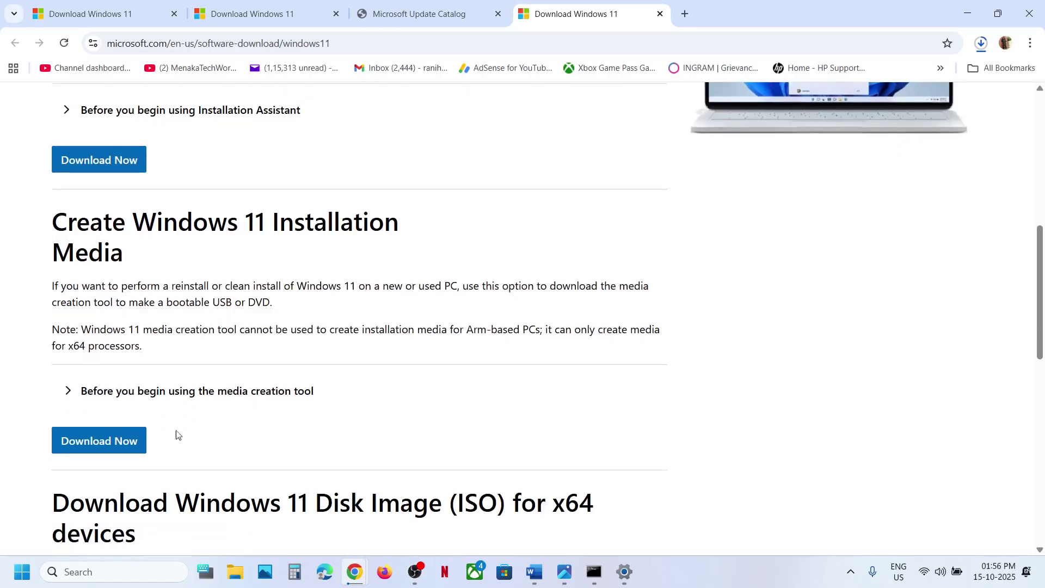
click(112, 444)
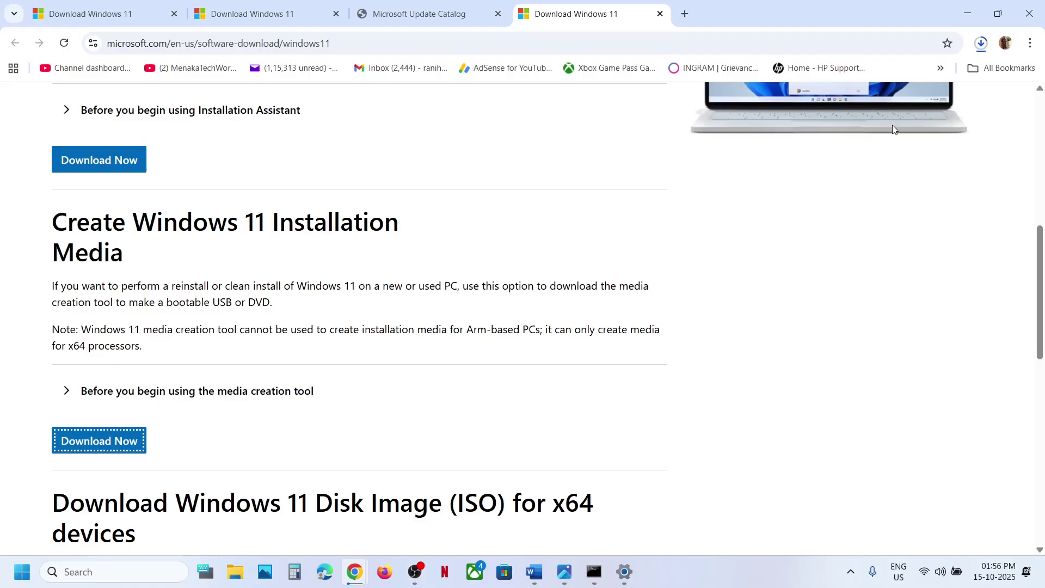
click(981, 44)
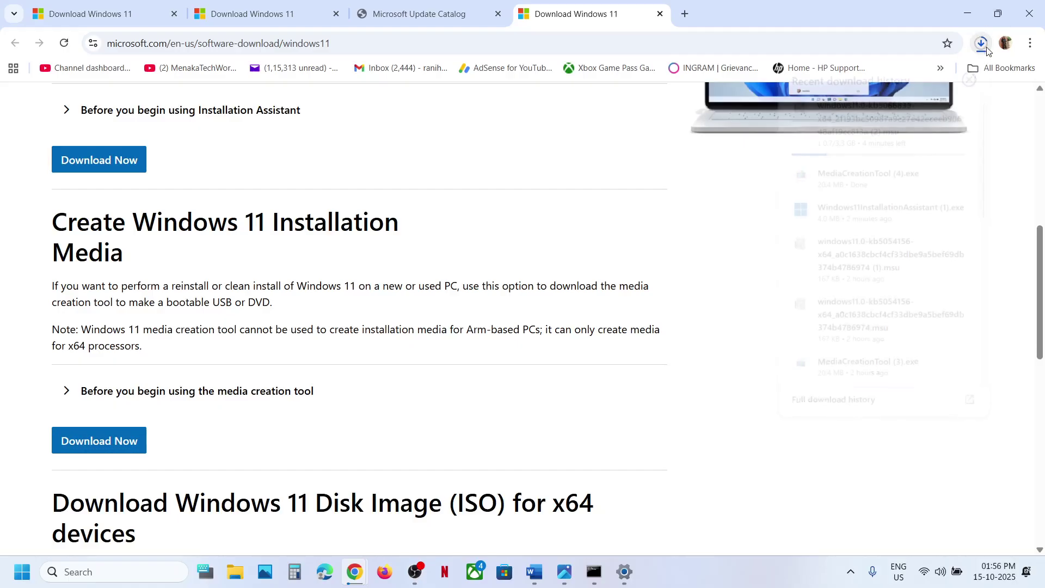
click(566, 579)
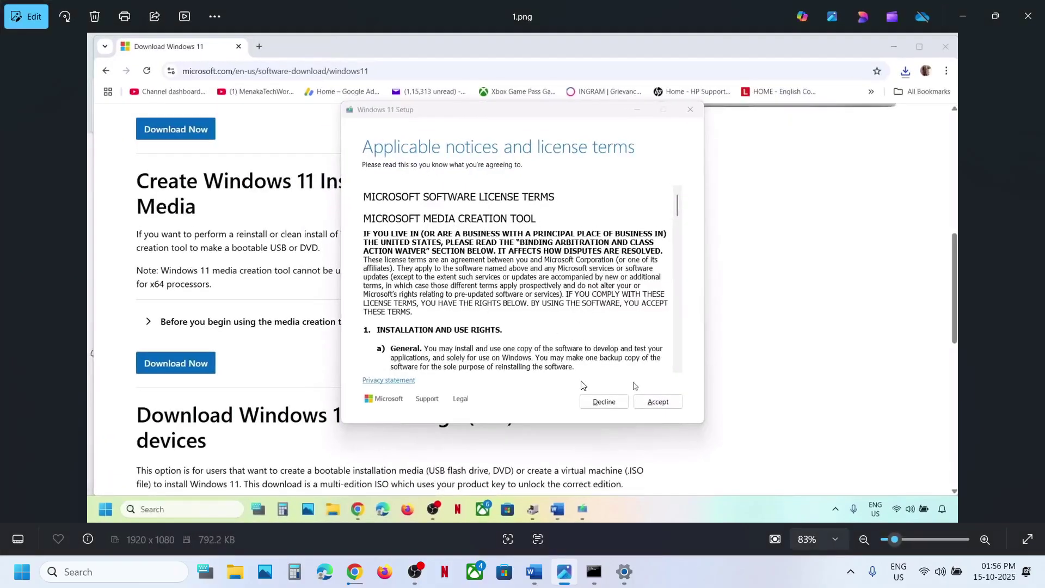
- Page through screenshots 2.png to 8.png, from language selection to the saved ISO on the desktop
key(Right)
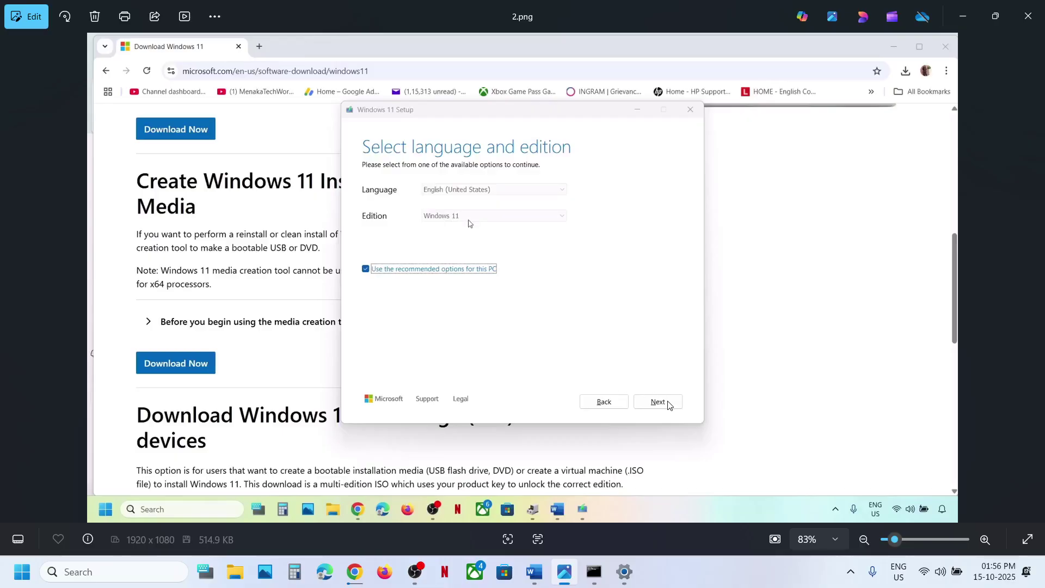
key(Right)
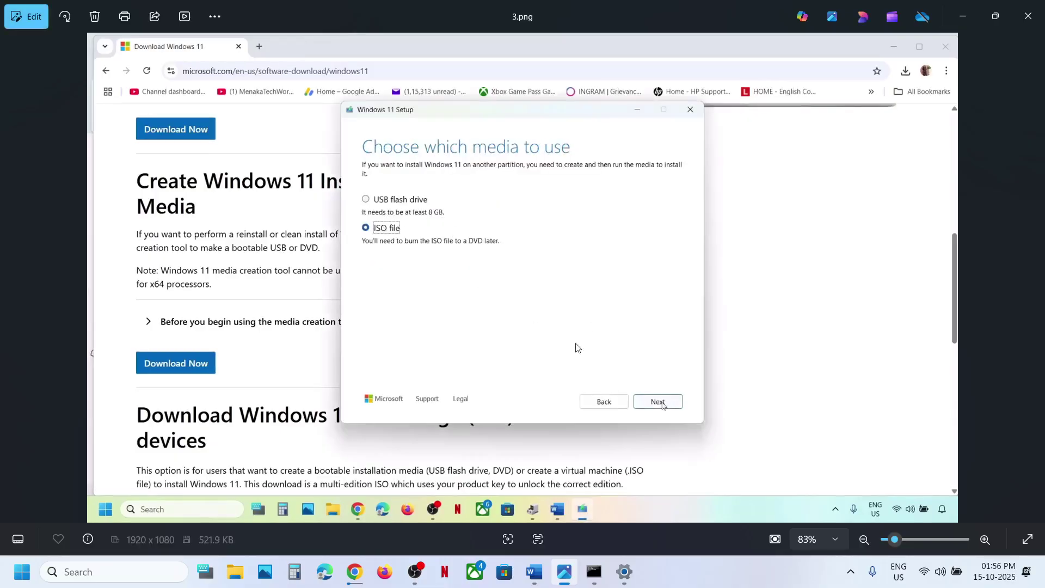
key(Right)
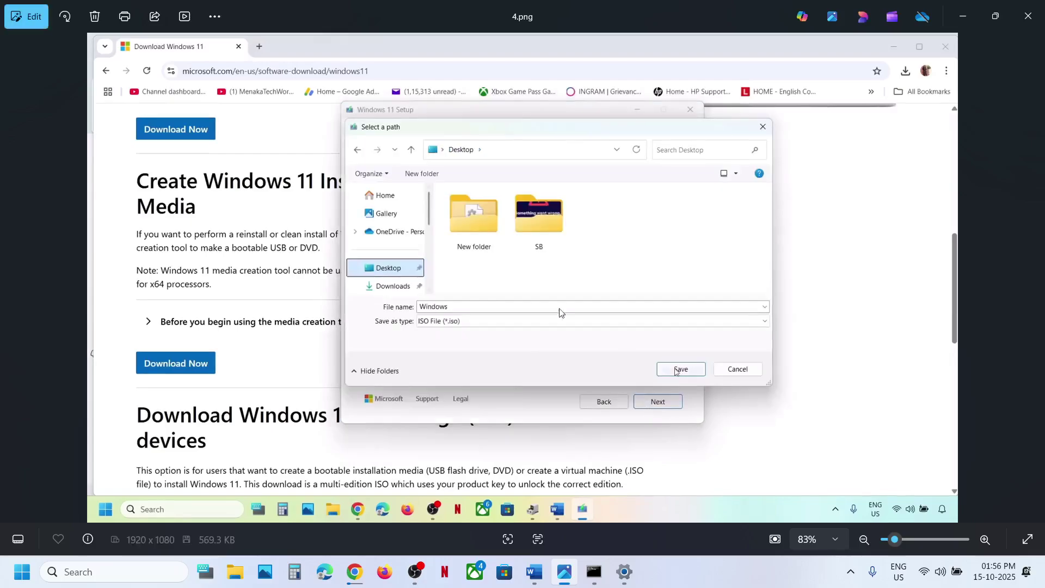
key(Right)
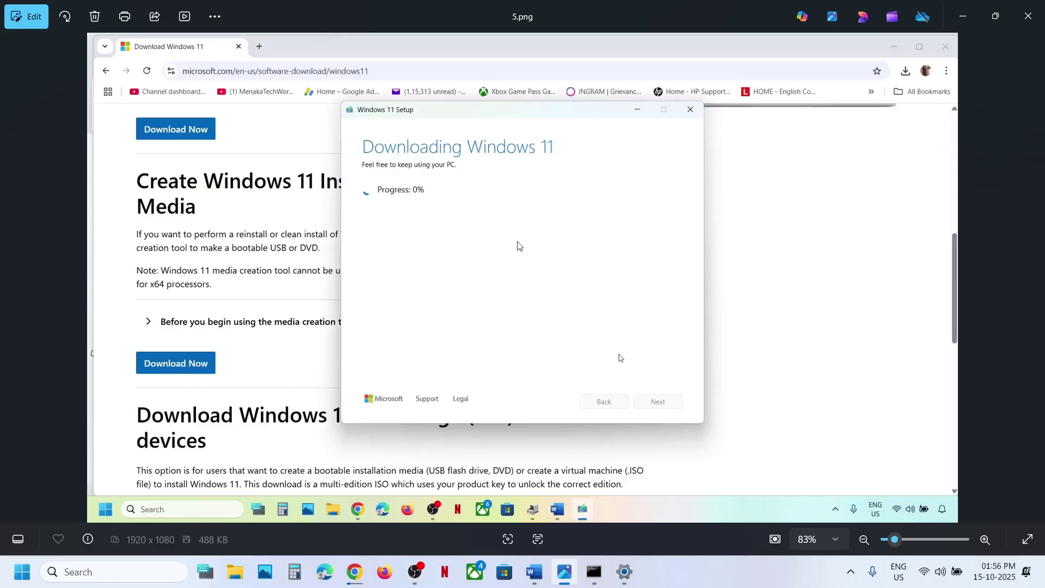
key(Right)
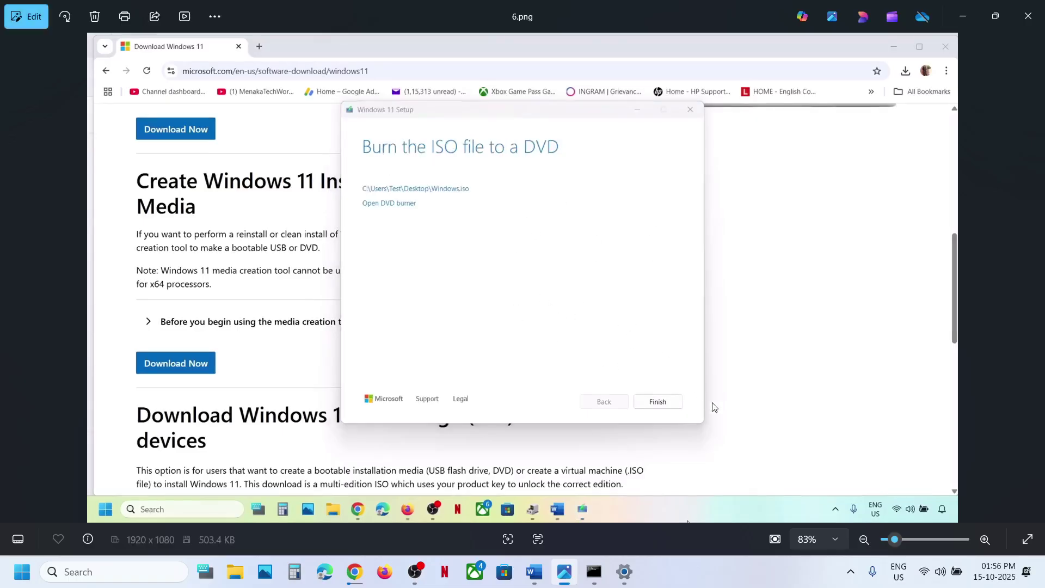
key(Right)
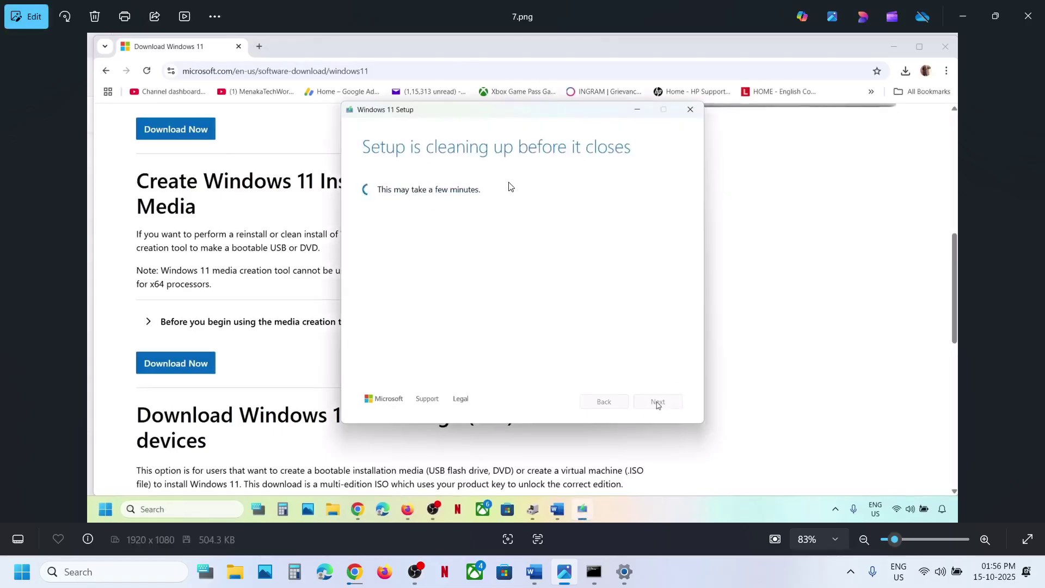
key(Right)
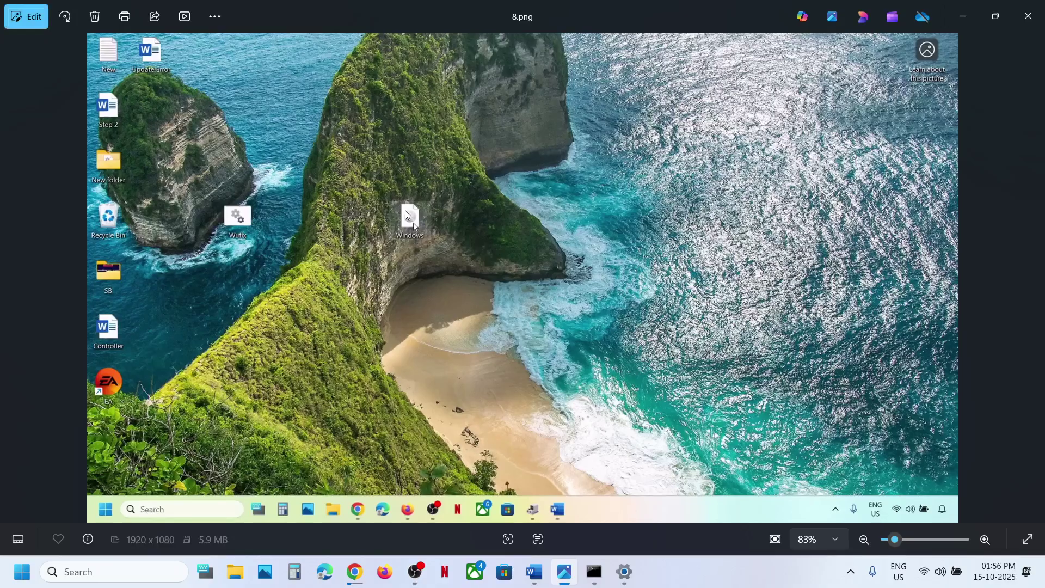
- Advance through screenshots 9.png to 13.png, ending at Ready to install, then return to Settings
key(Right)
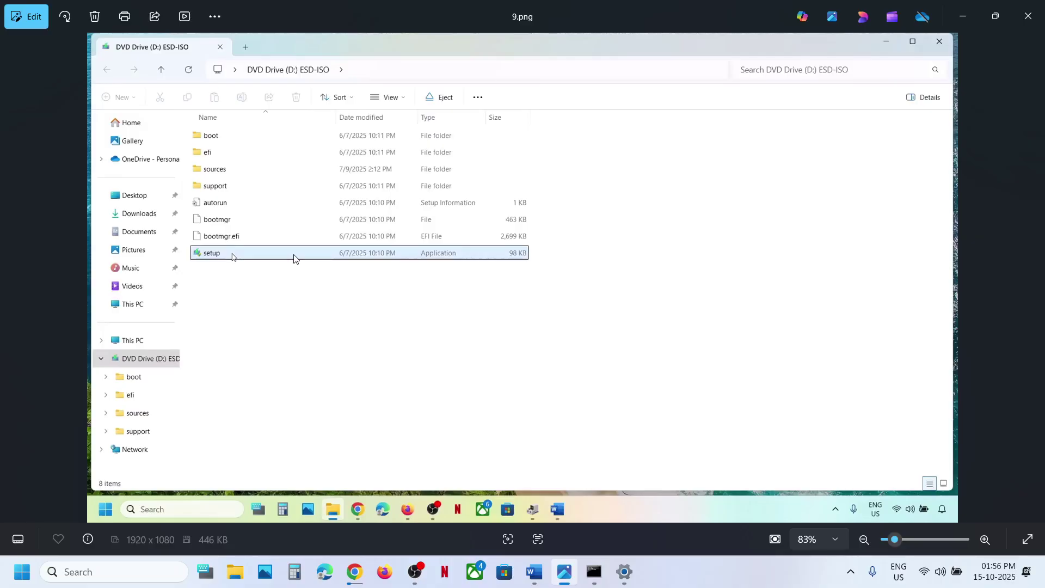
key(Right)
key(Right)
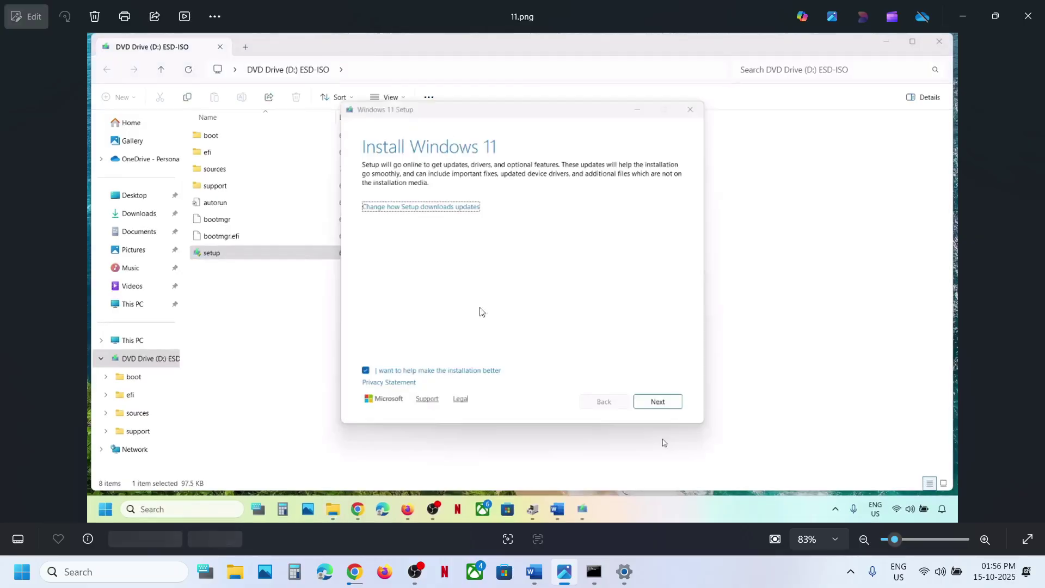
key(Right)
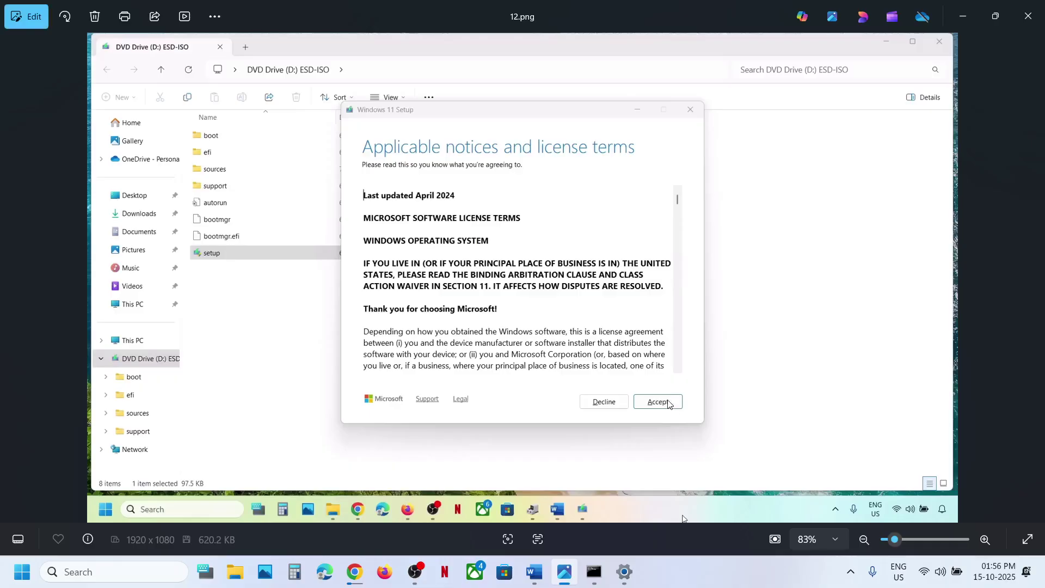
key(Right)
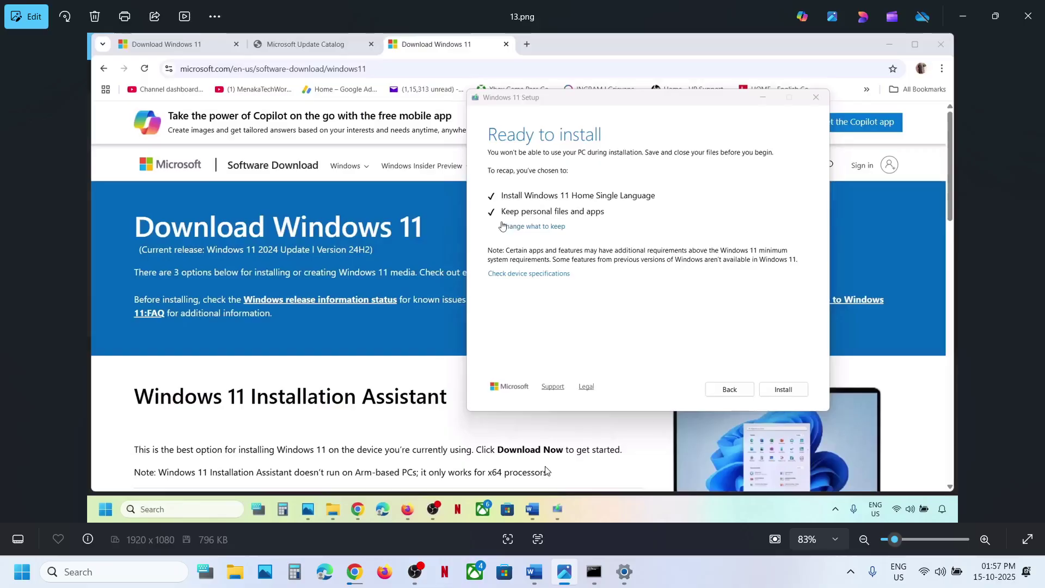
click(623, 571)
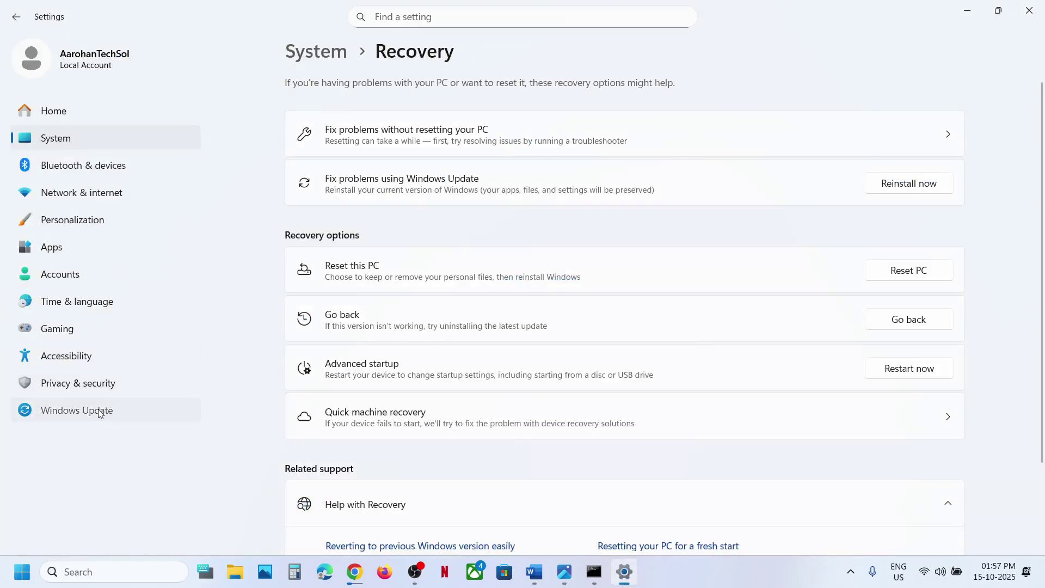